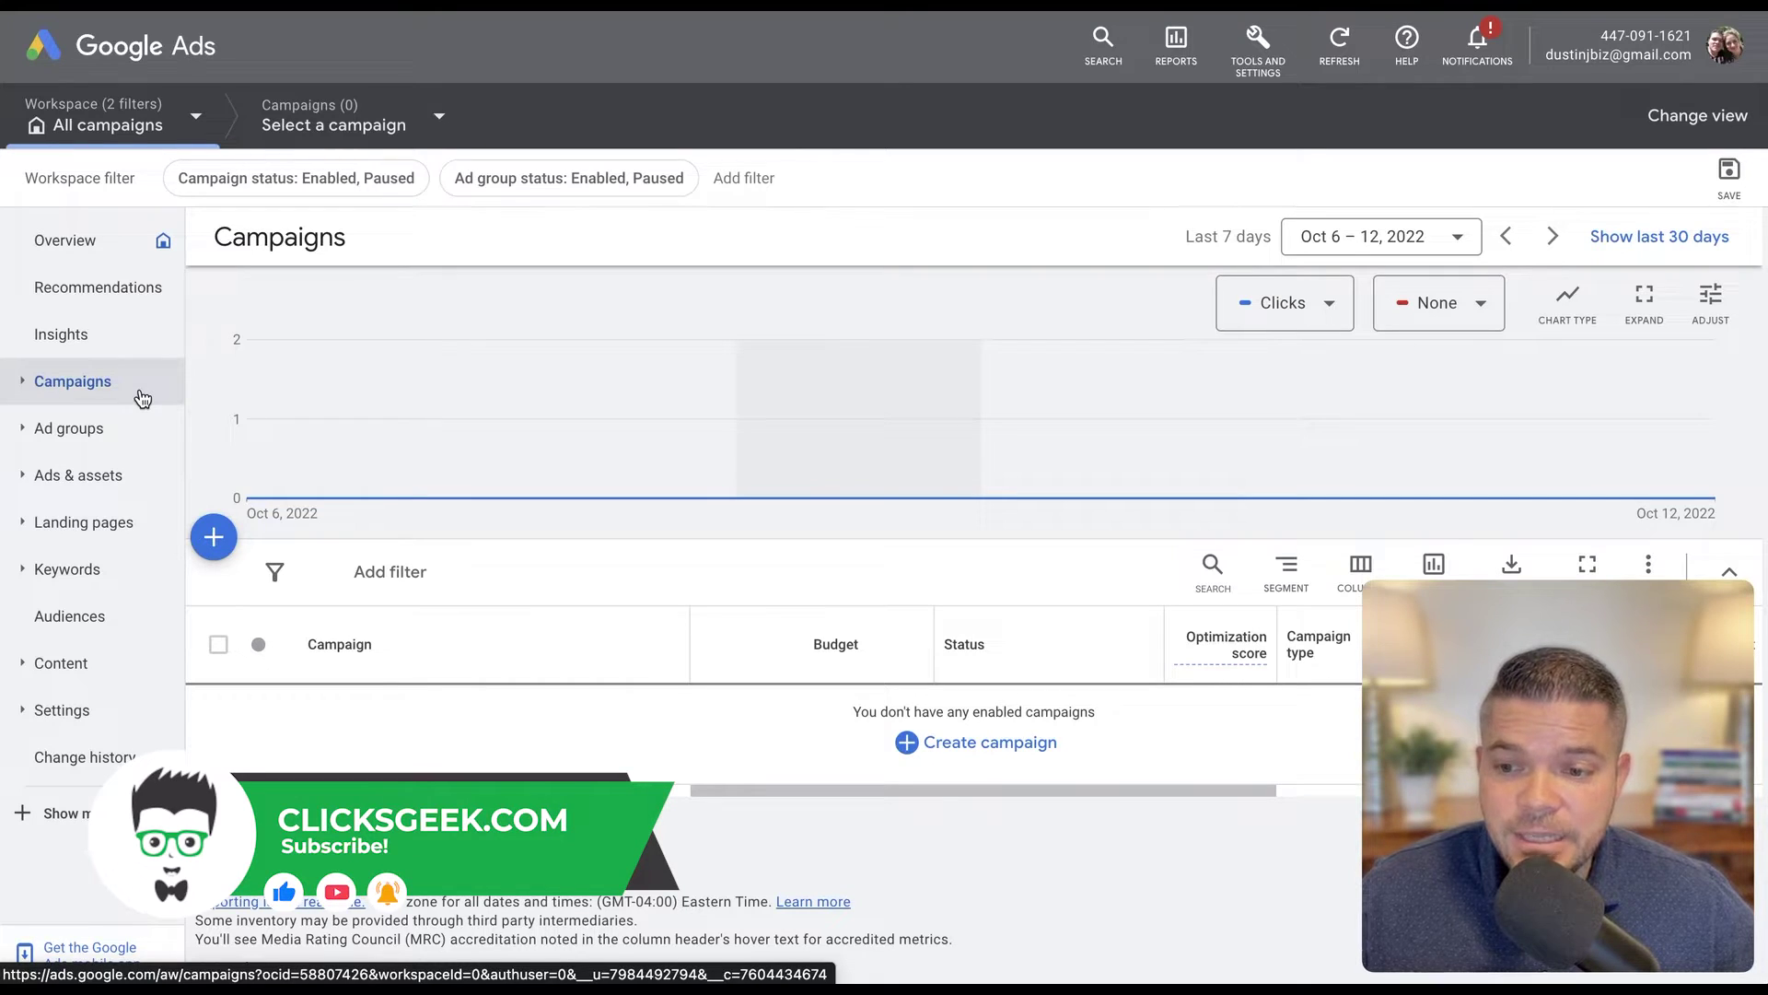
Go to the account Overview page from the left sidebar.
{"action": "left_click", "coordinate": [65, 242]}
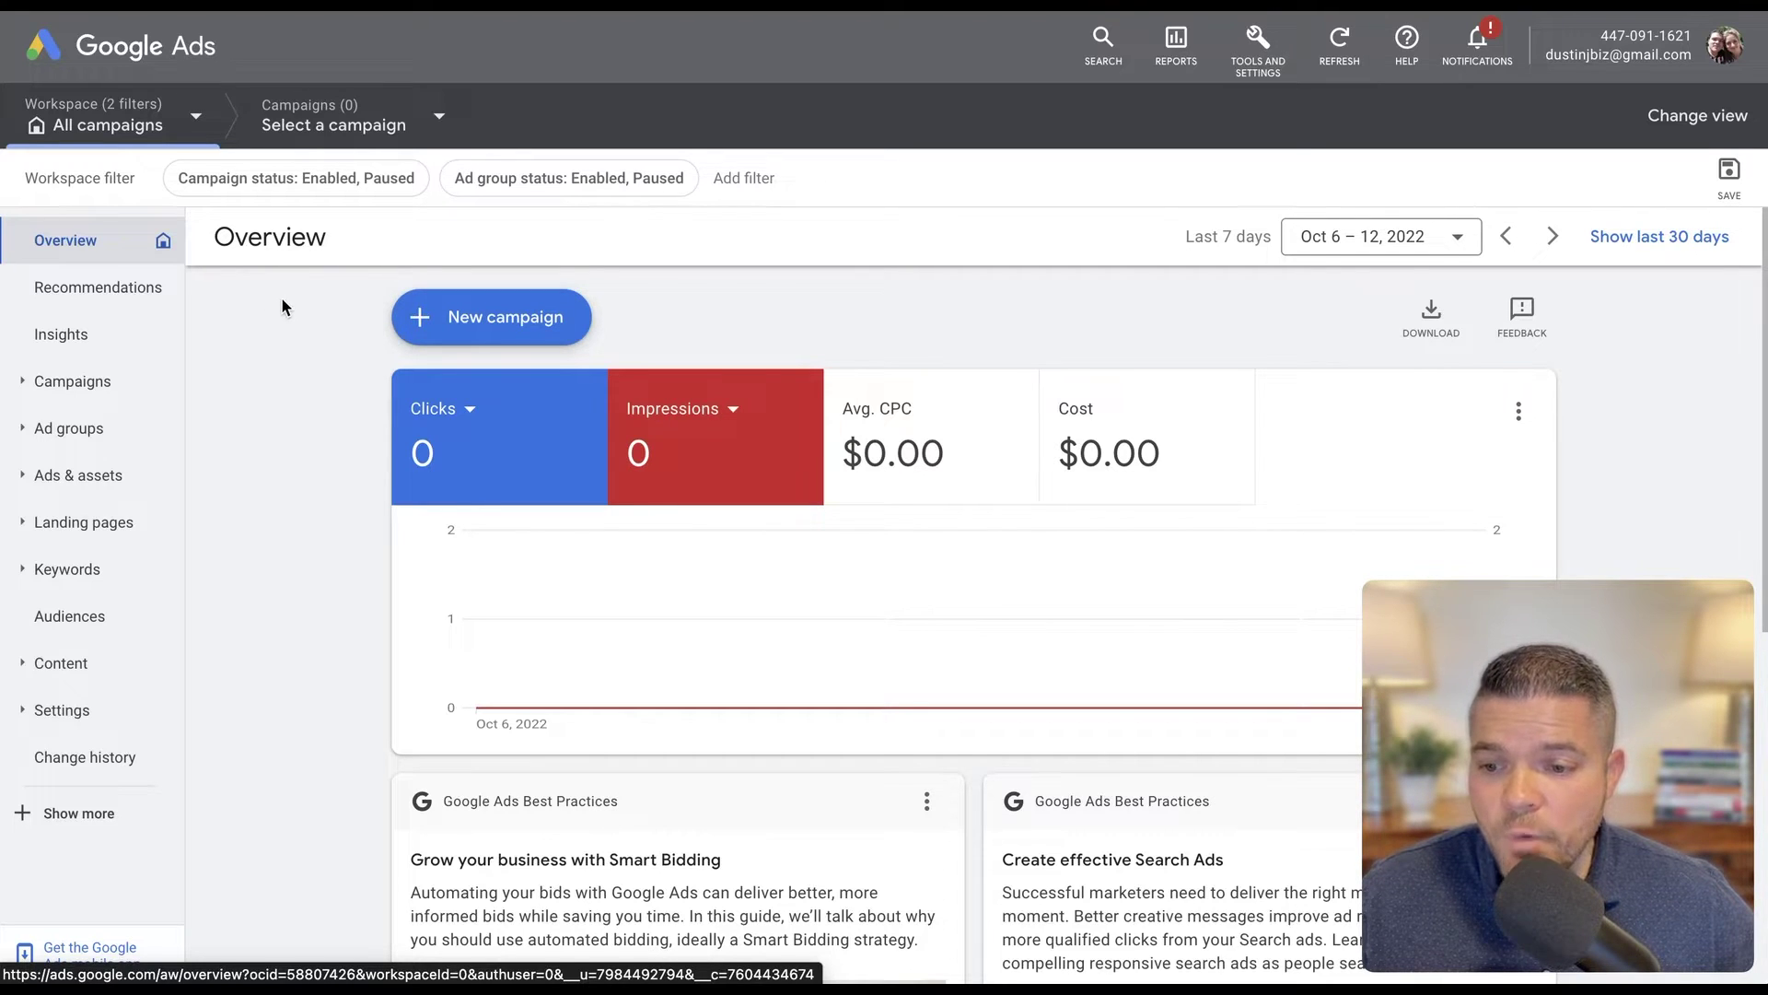
Start a new campaign without goal guidance and choose the Shopping campaign type.
{"action": "left_click", "coordinate": [534, 324]}
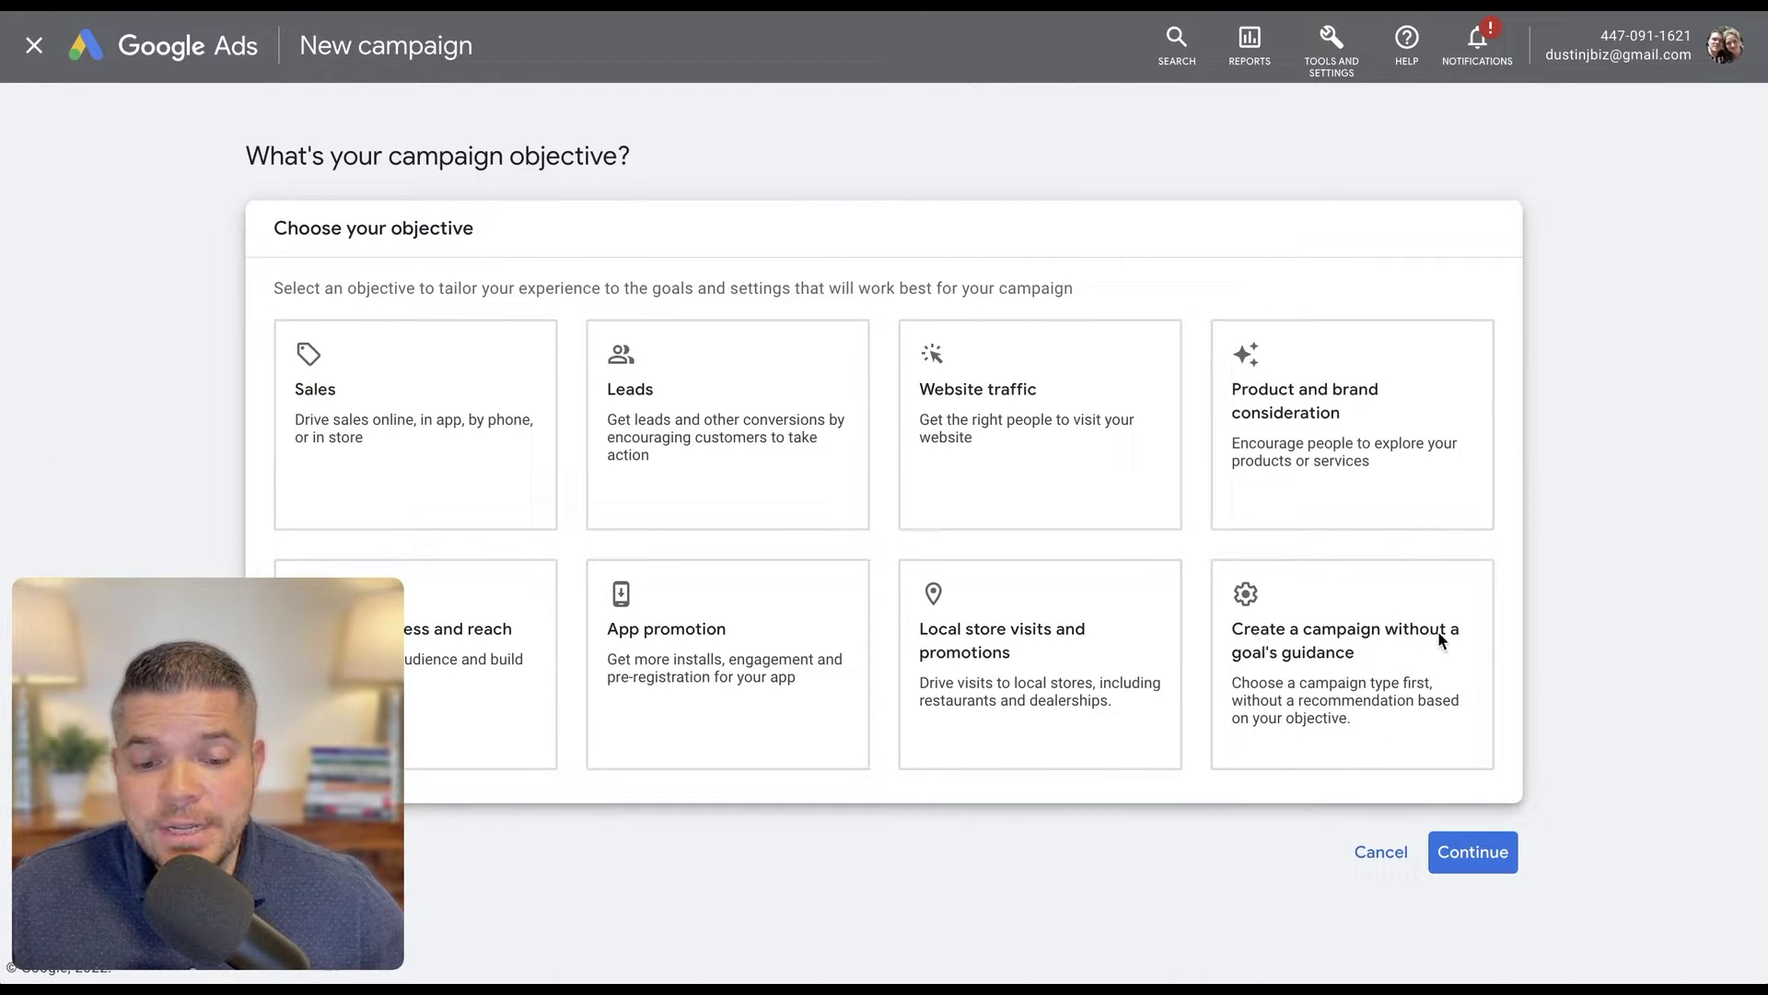
{"action": "left_click", "coordinate": [1339, 652]}
{"action": "left_click", "coordinate": [1302, 288]}
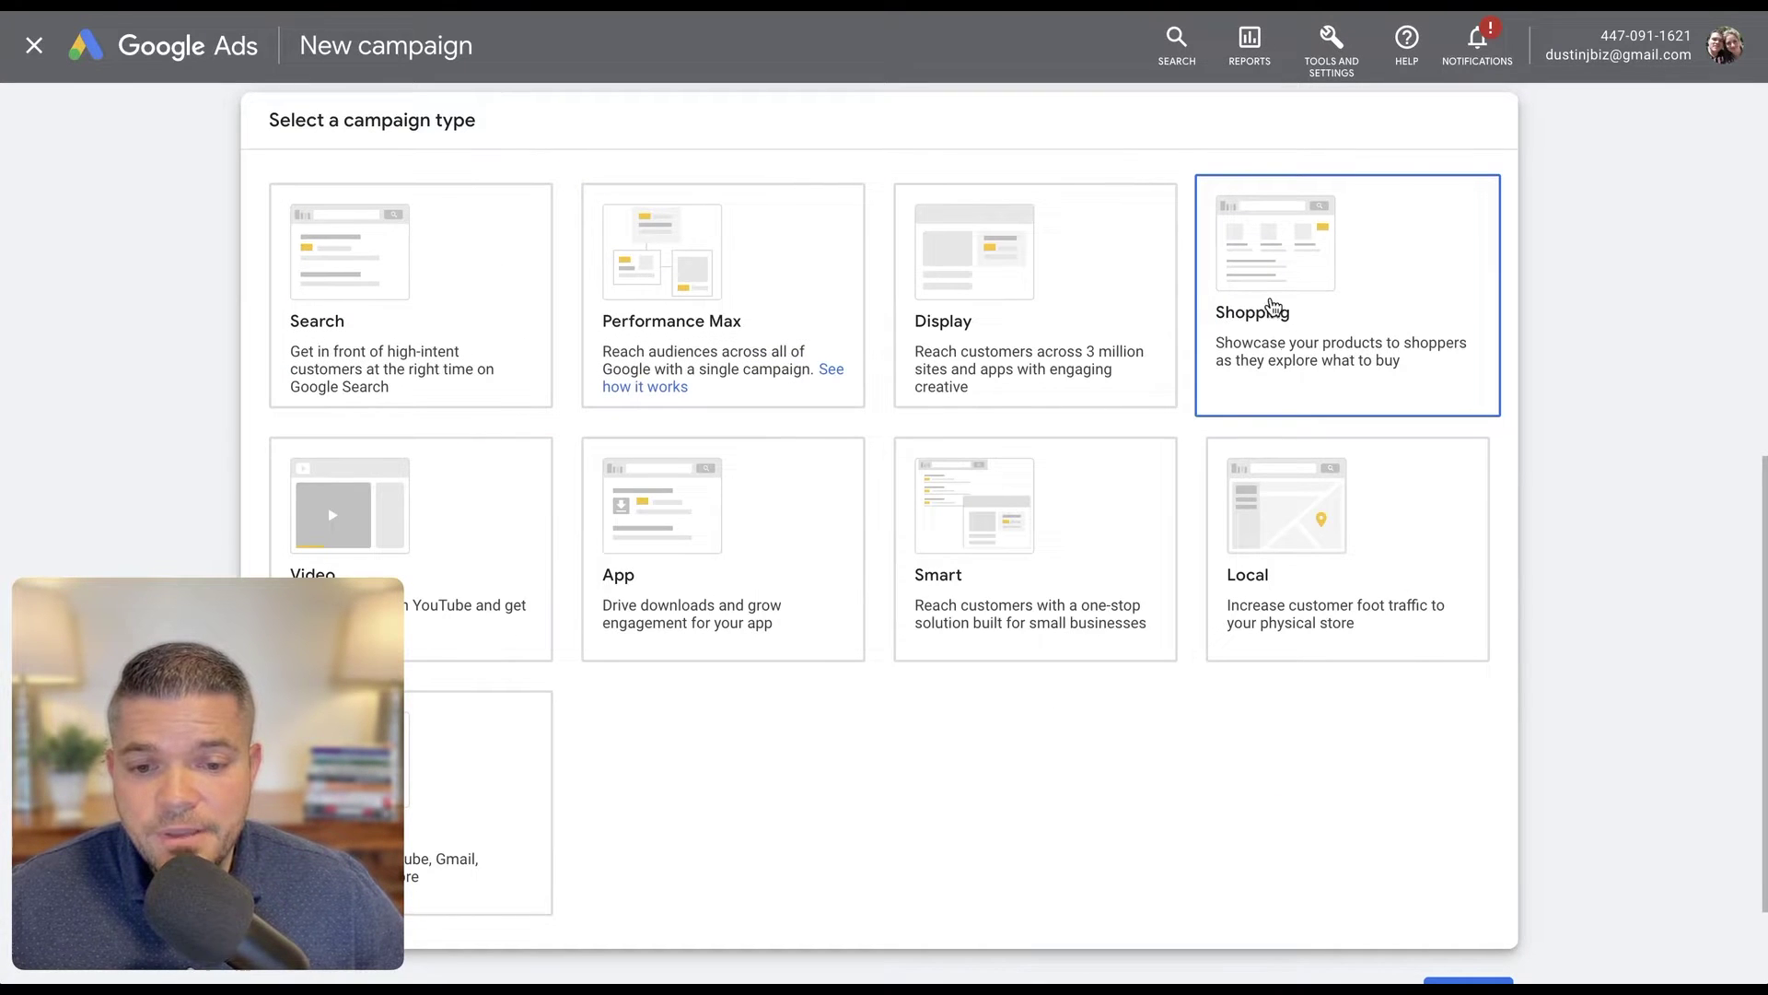
{"action": "scroll", "coordinate": [1402, 450], "scroll_direction": "down", "scroll_amount": 5}
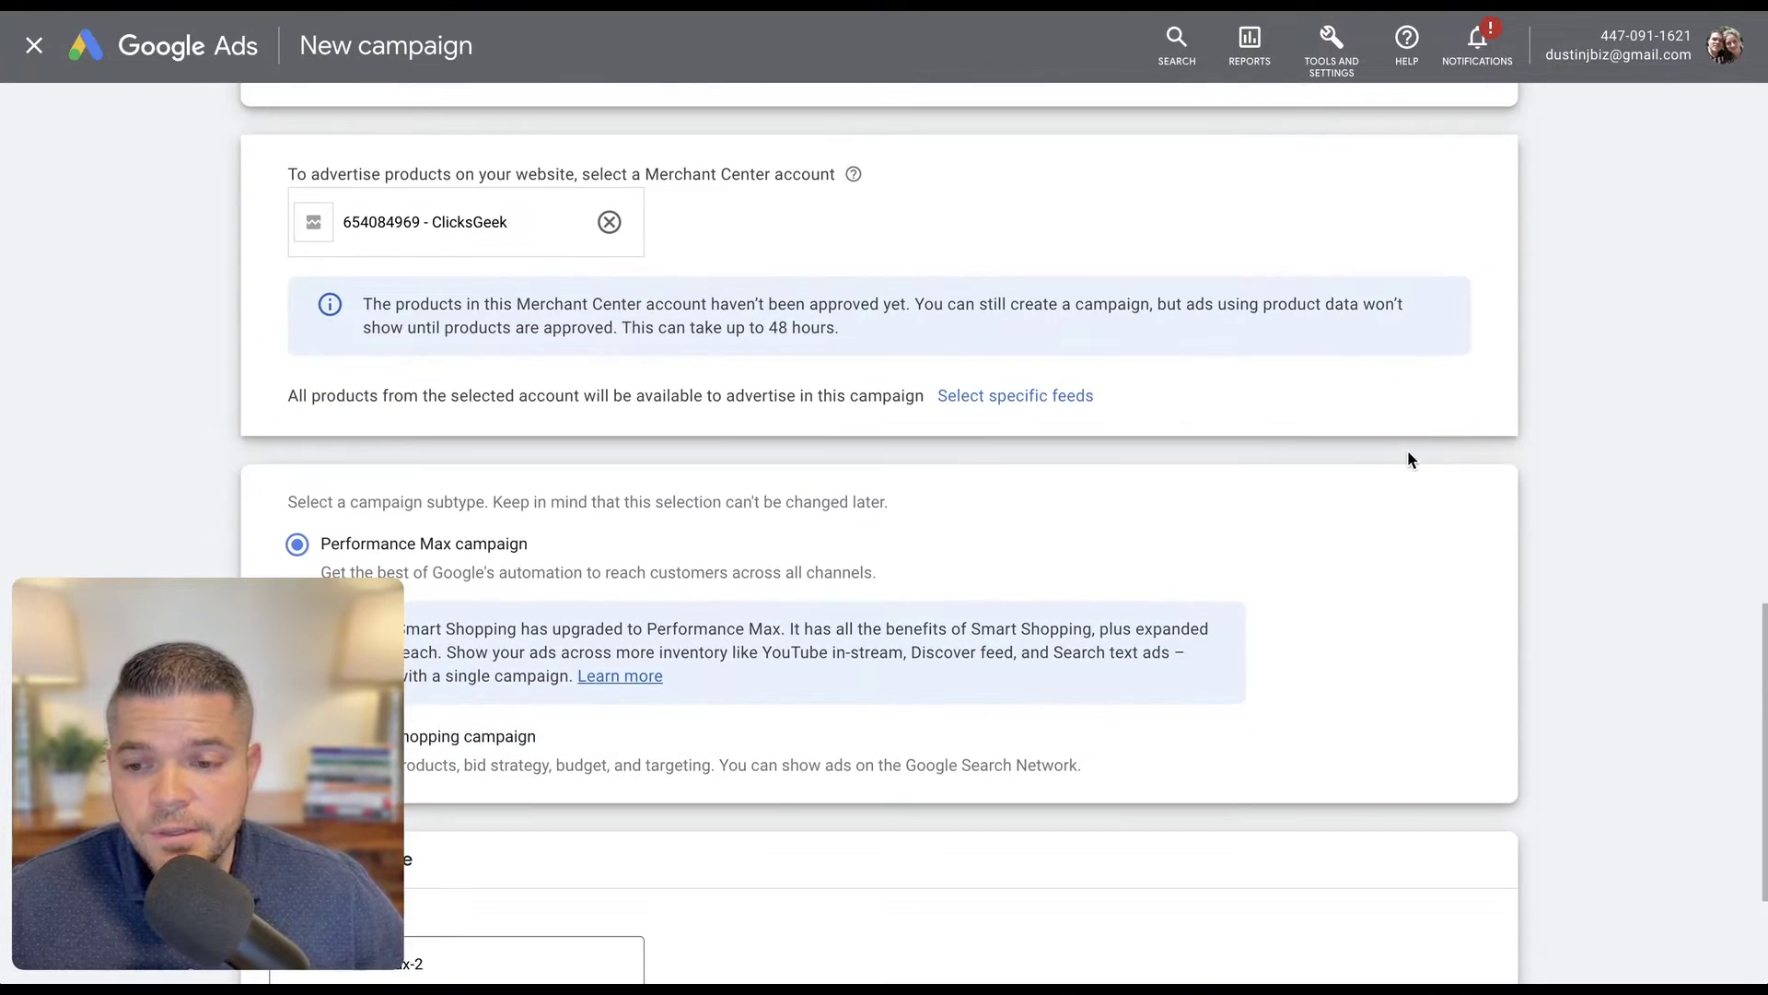
{"action": "left_click", "coordinate": [435, 226]}
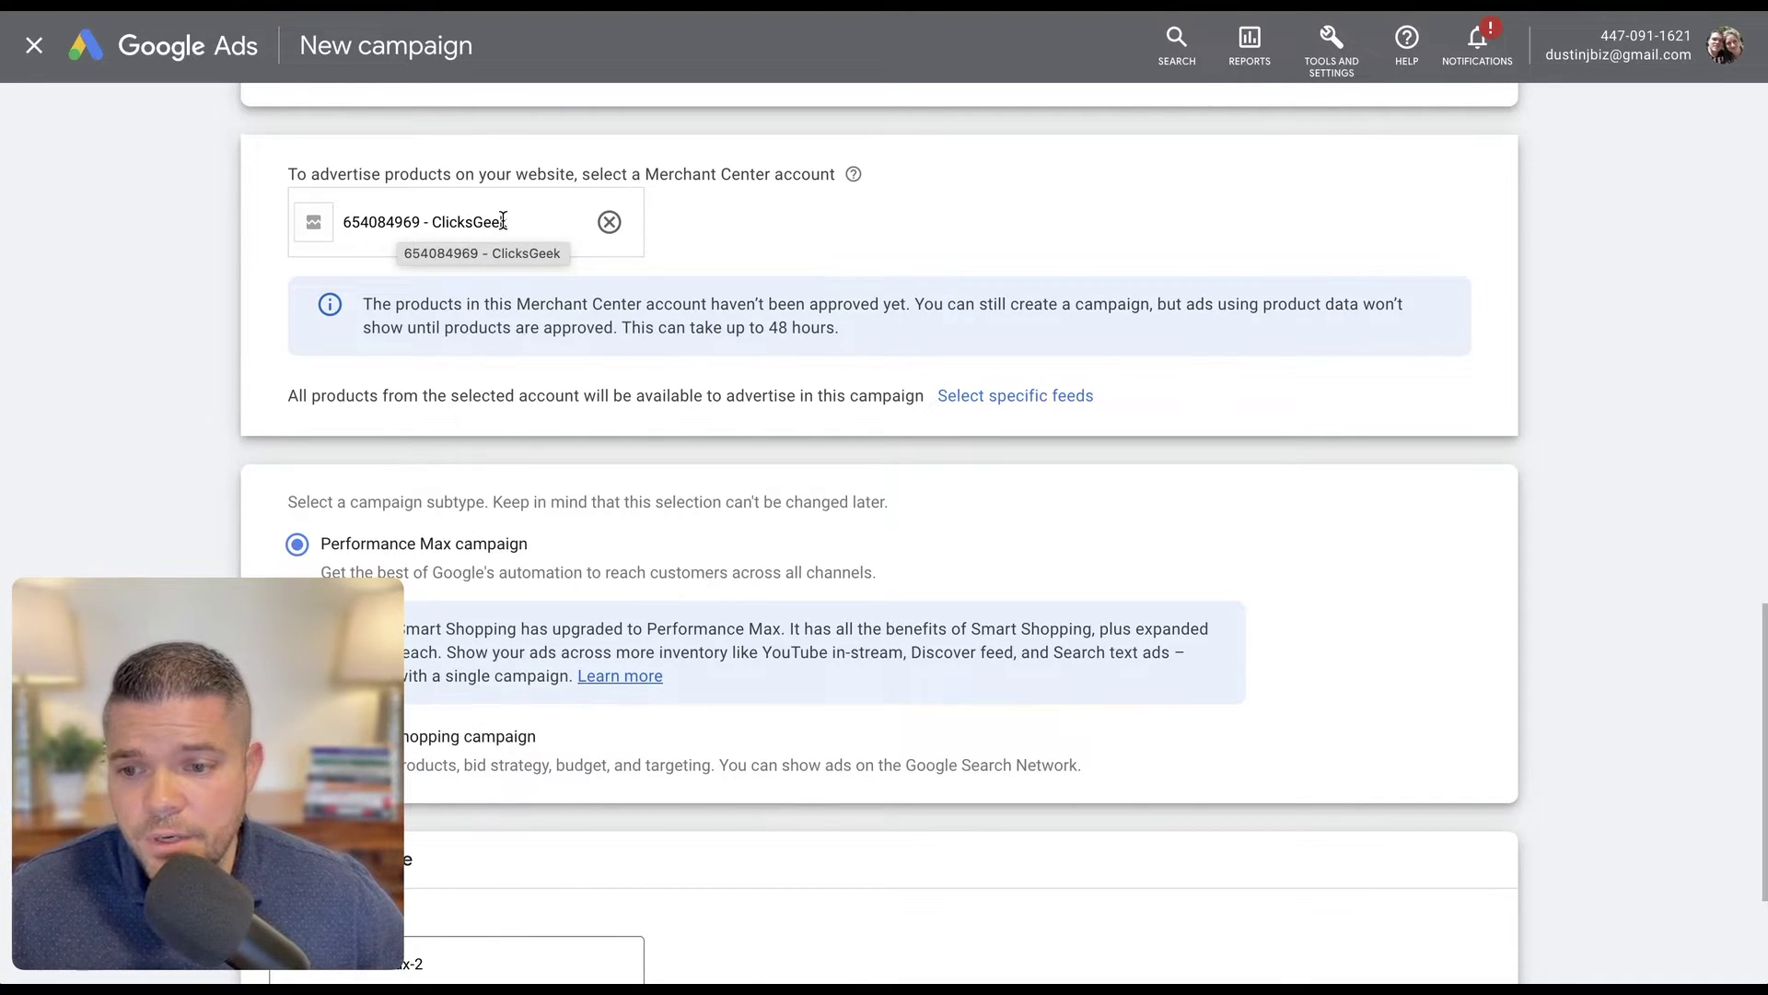
Link the only available Merchant Center account to the campaign.
{"action": "left_click", "coordinate": [610, 221]}
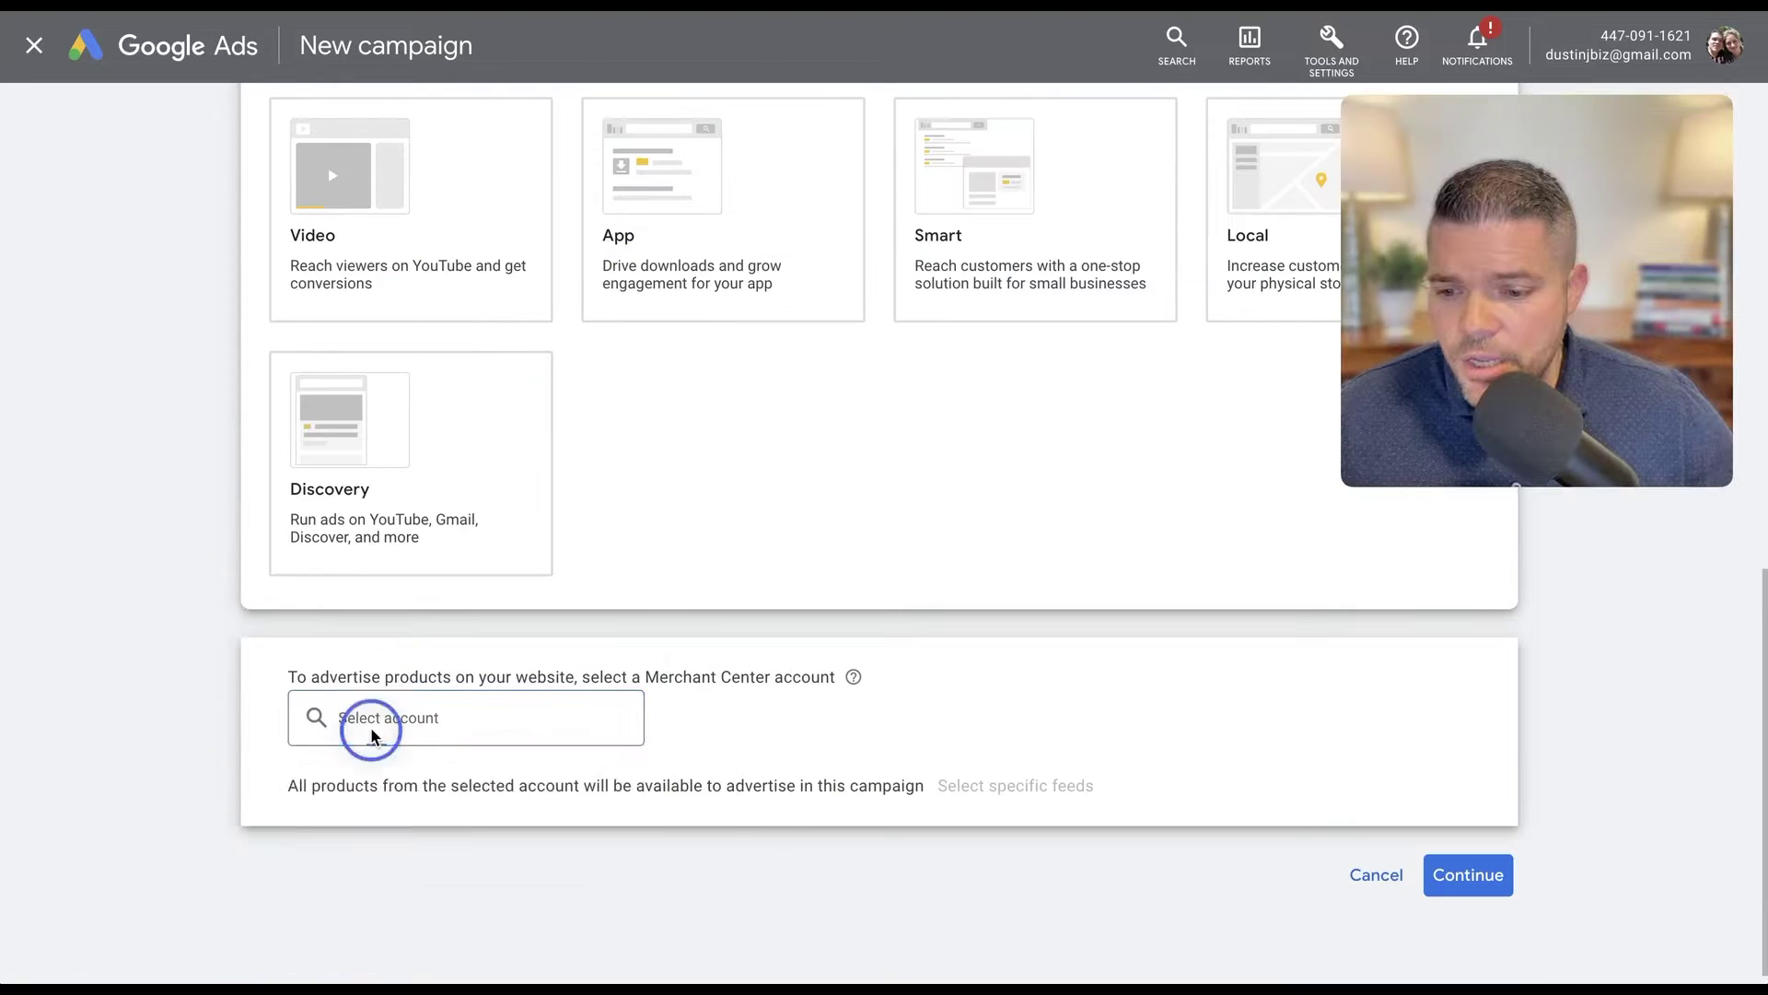
{"action": "left_click", "coordinate": [369, 721]}
{"action": "left_click", "coordinate": [478, 845]}
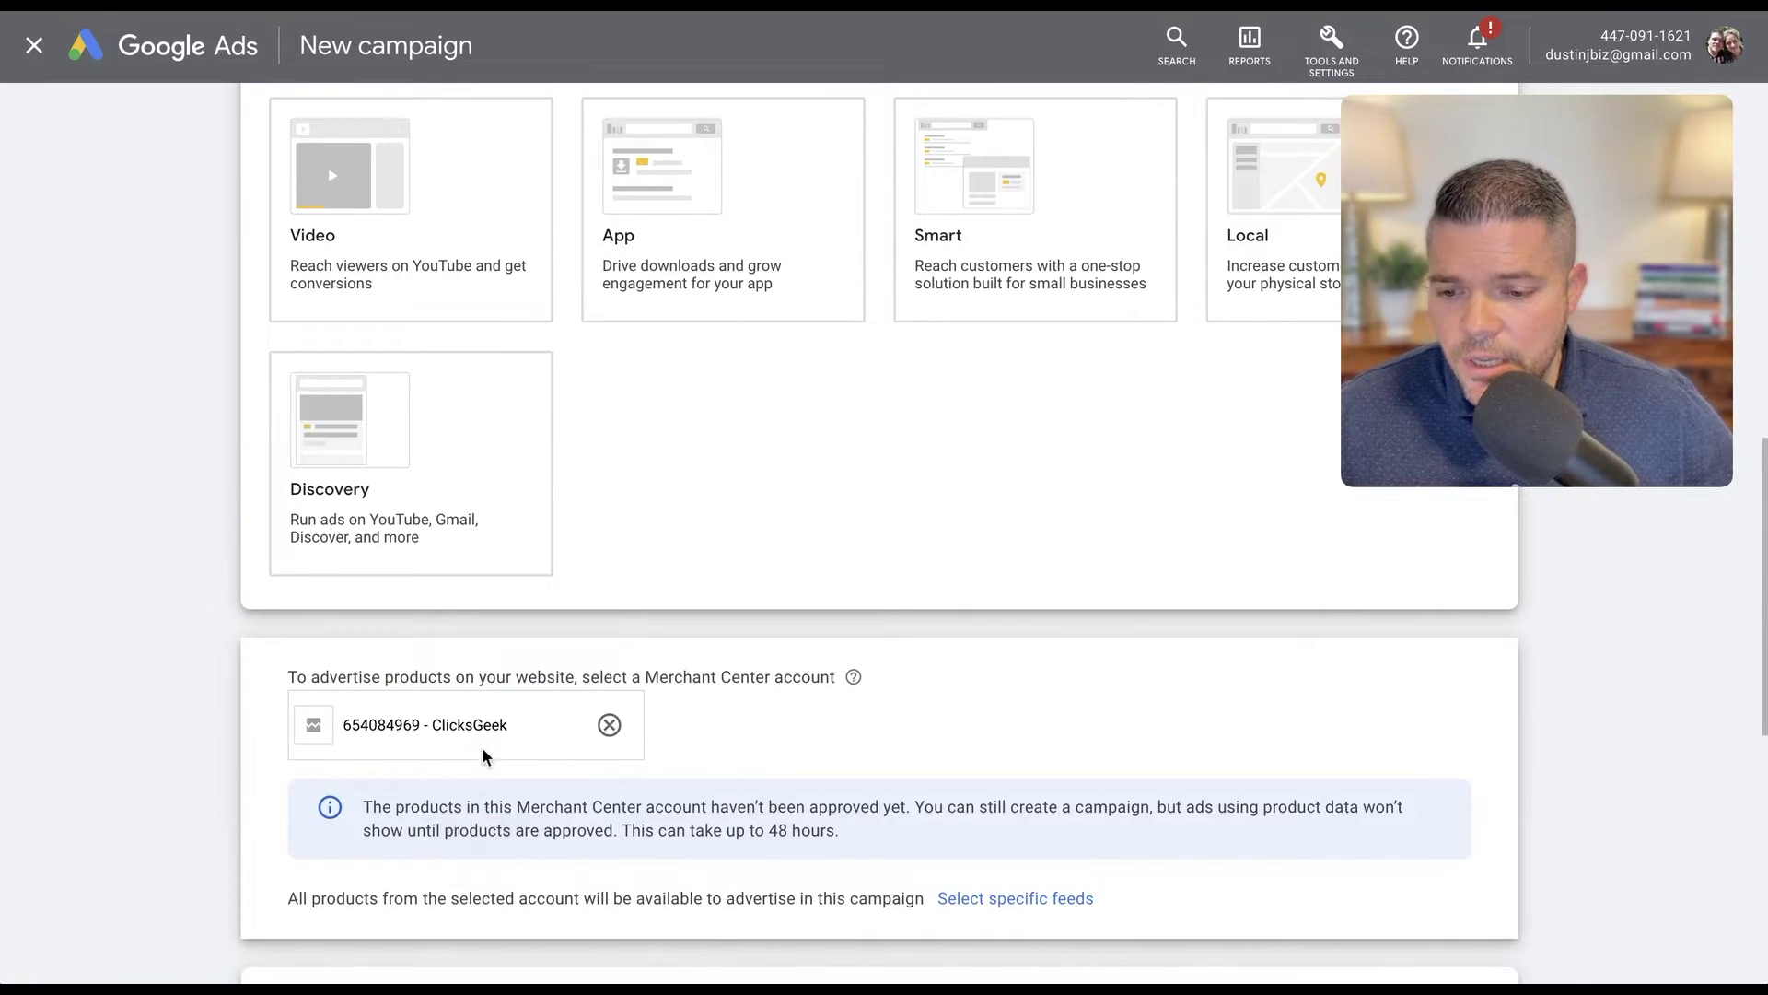
{"action": "left_click", "coordinate": [608, 720]}
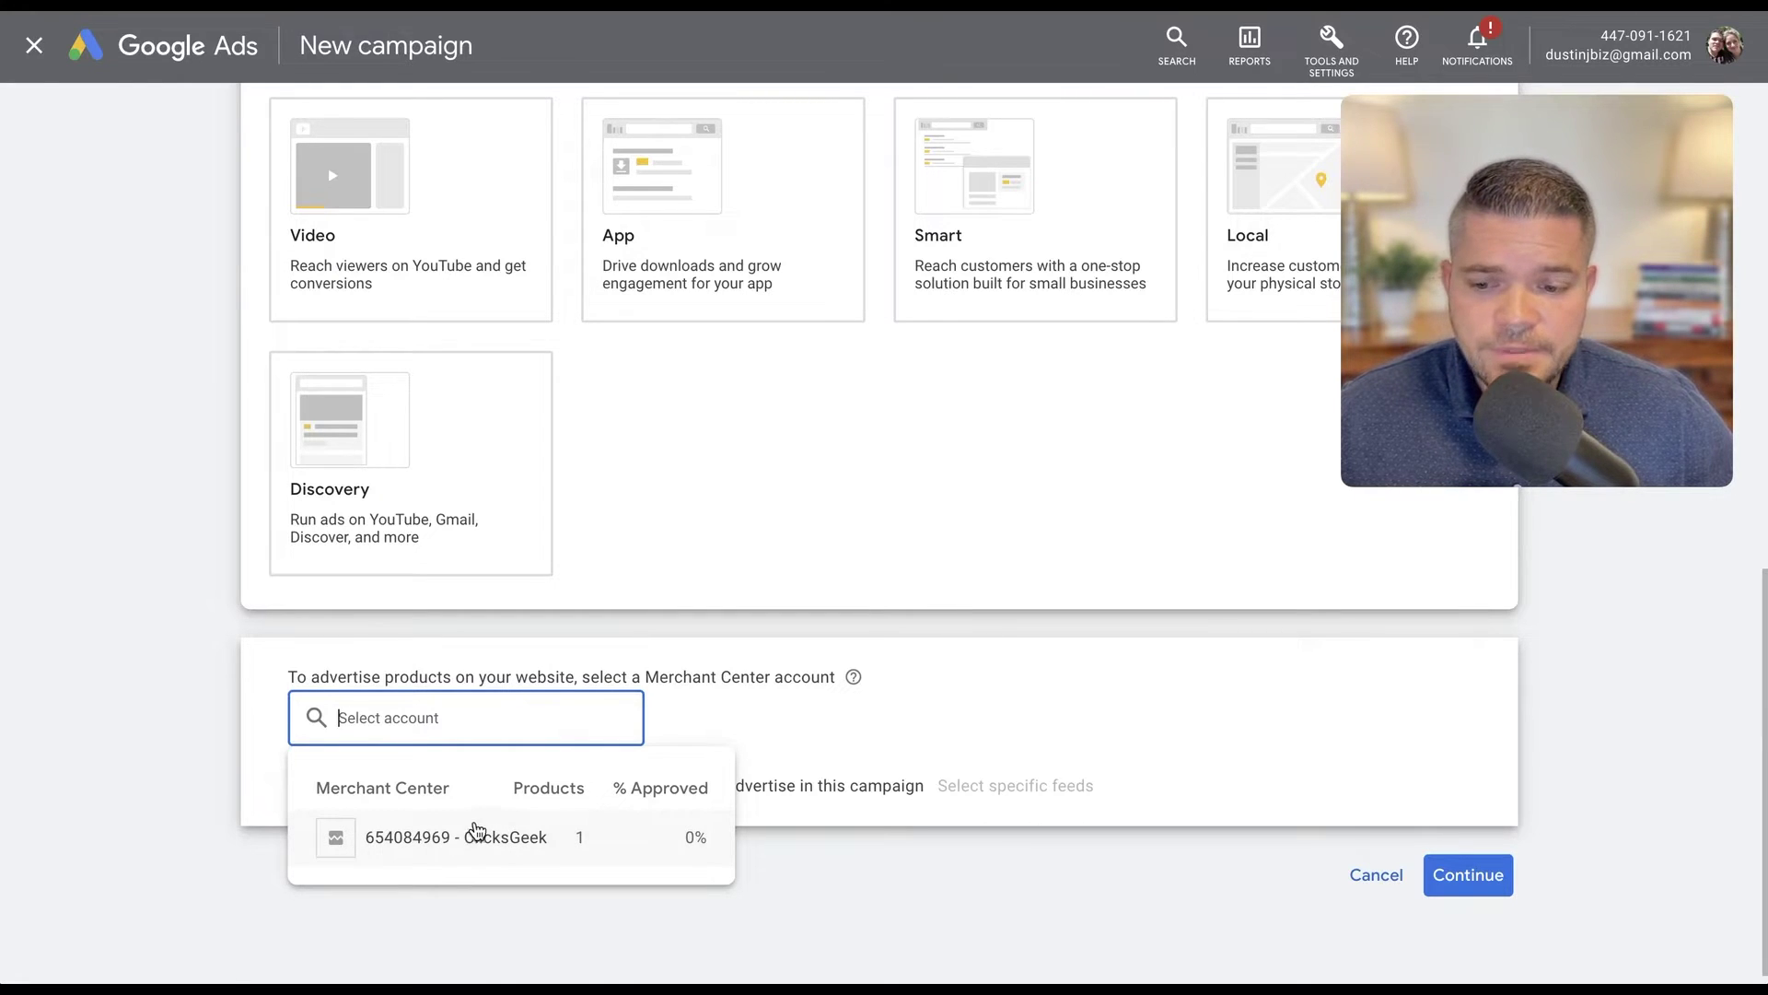
{"action": "left_click", "coordinate": [476, 835]}
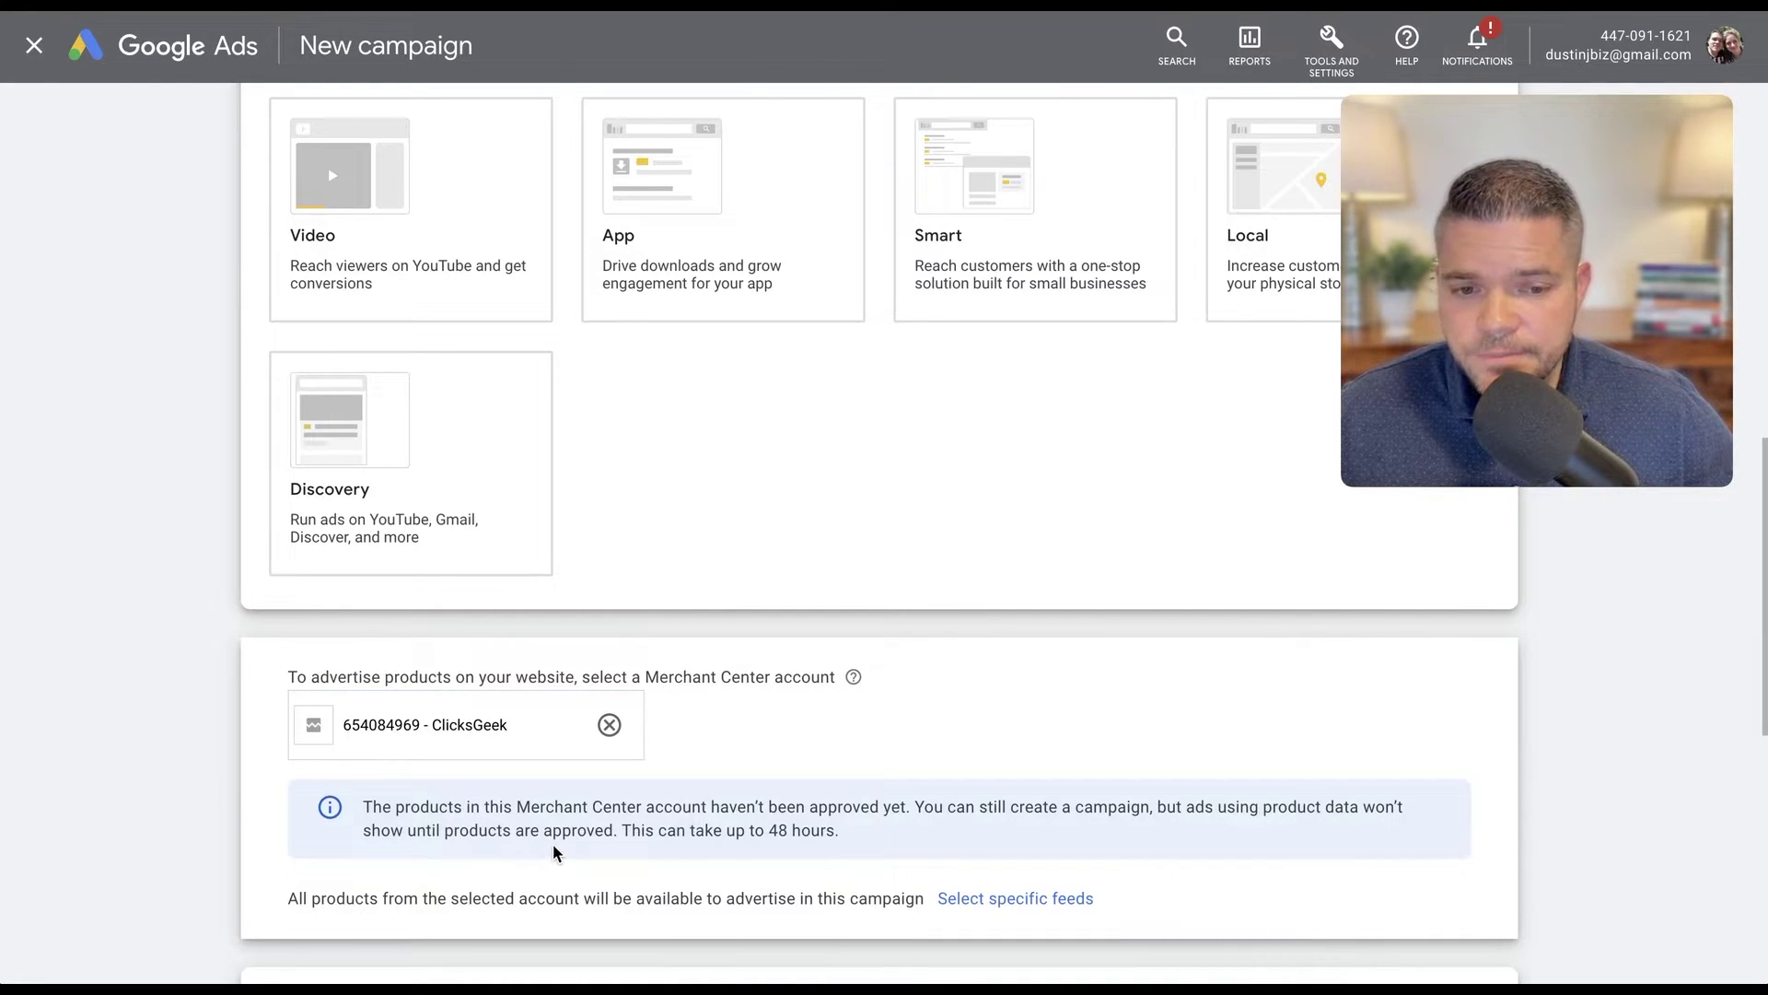
{"action": "scroll", "coordinate": [580, 726], "scroll_direction": "down", "scroll_amount": 3}
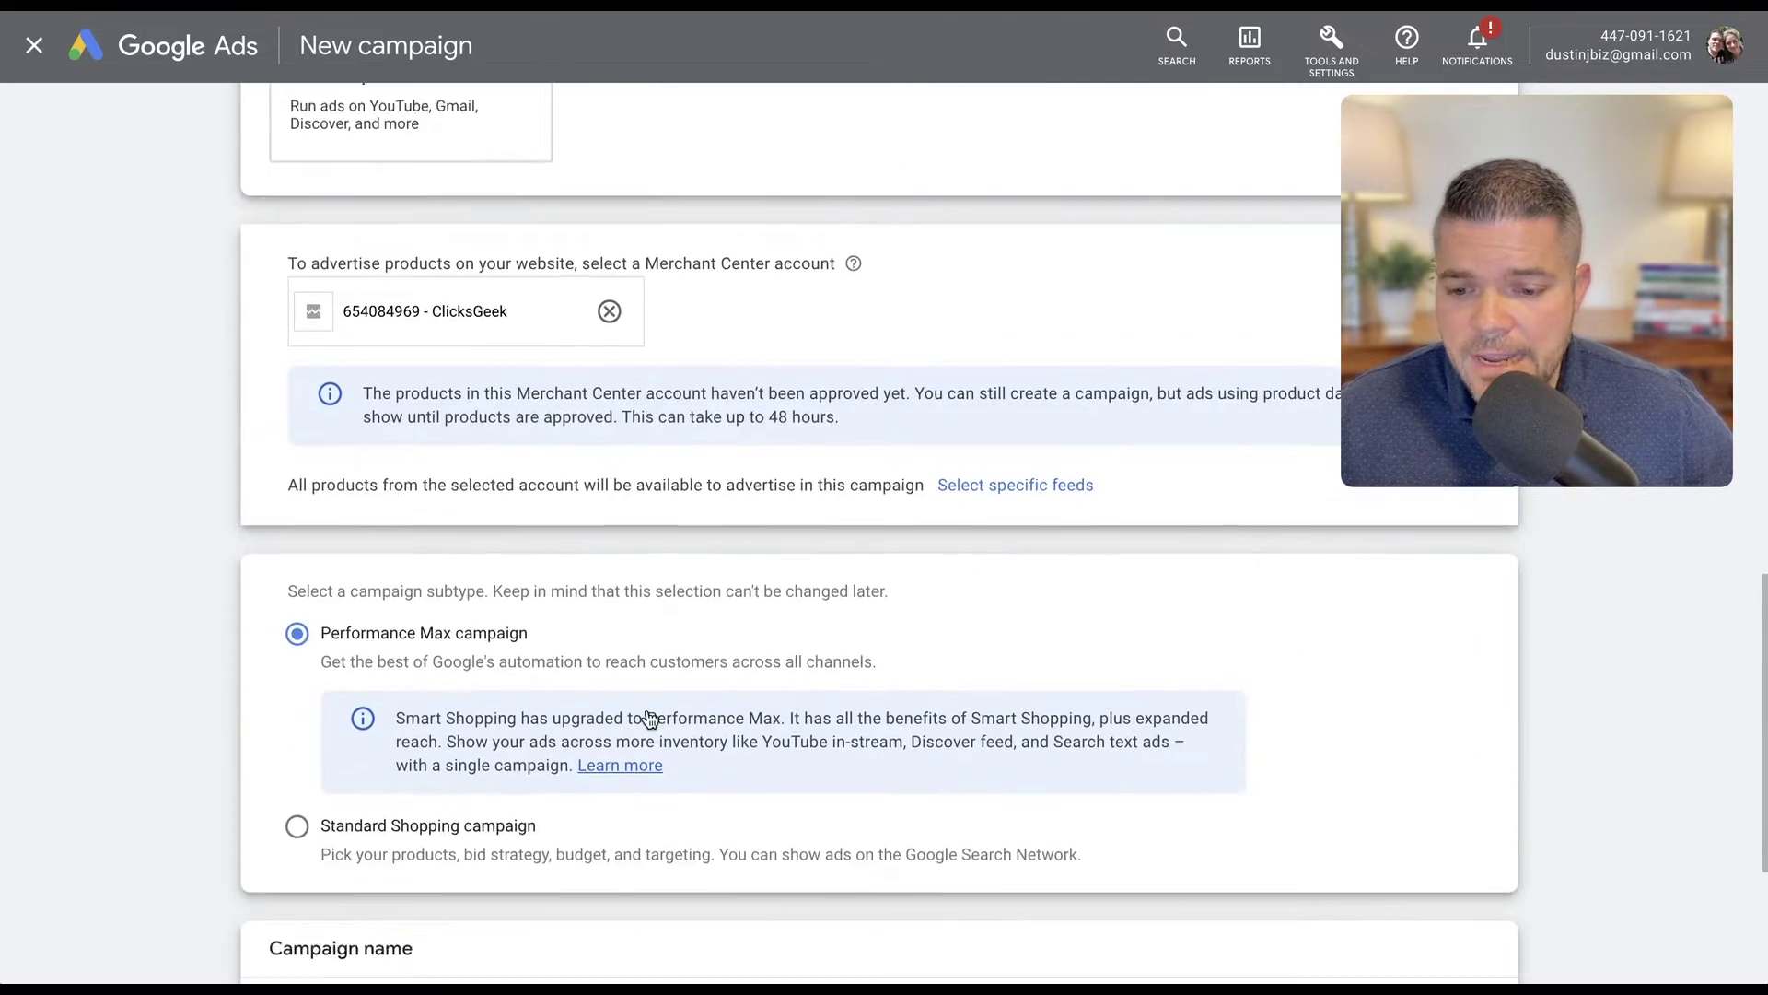
{"action": "scroll", "coordinate": [672, 732], "scroll_direction": "down", "scroll_amount": 2}
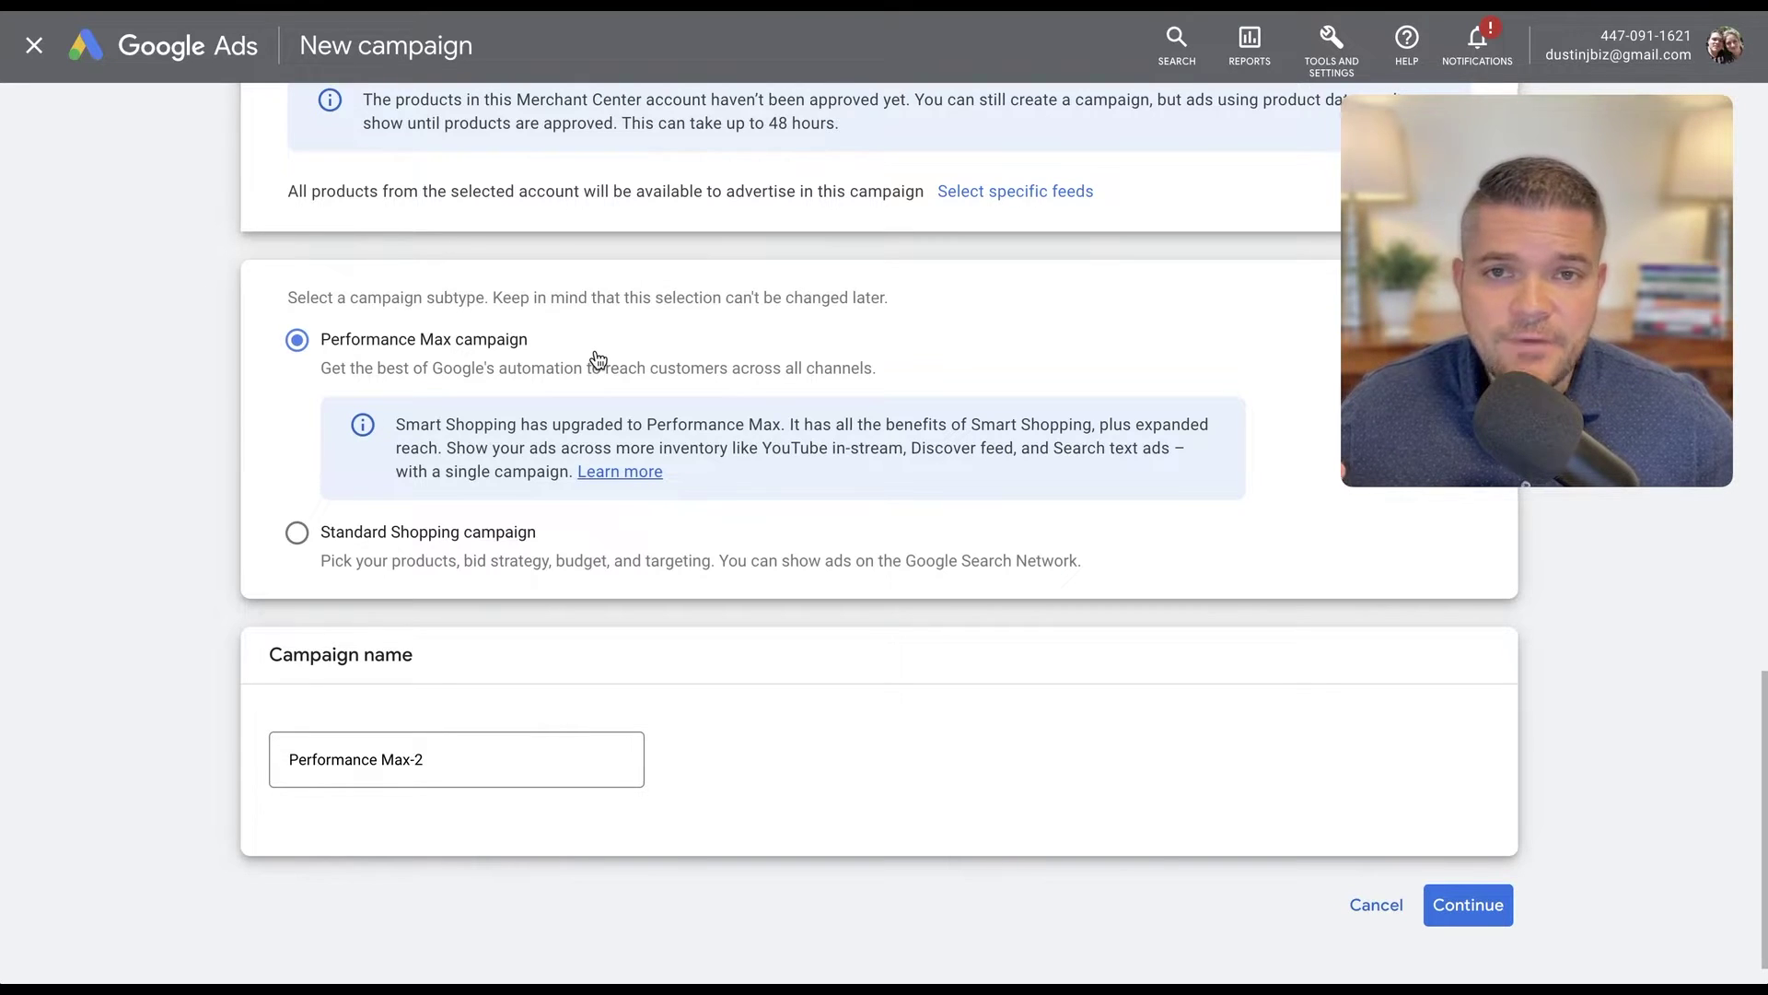
{"action": "scroll", "coordinate": [595, 359], "scroll_direction": "down", "scroll_amount": 1}
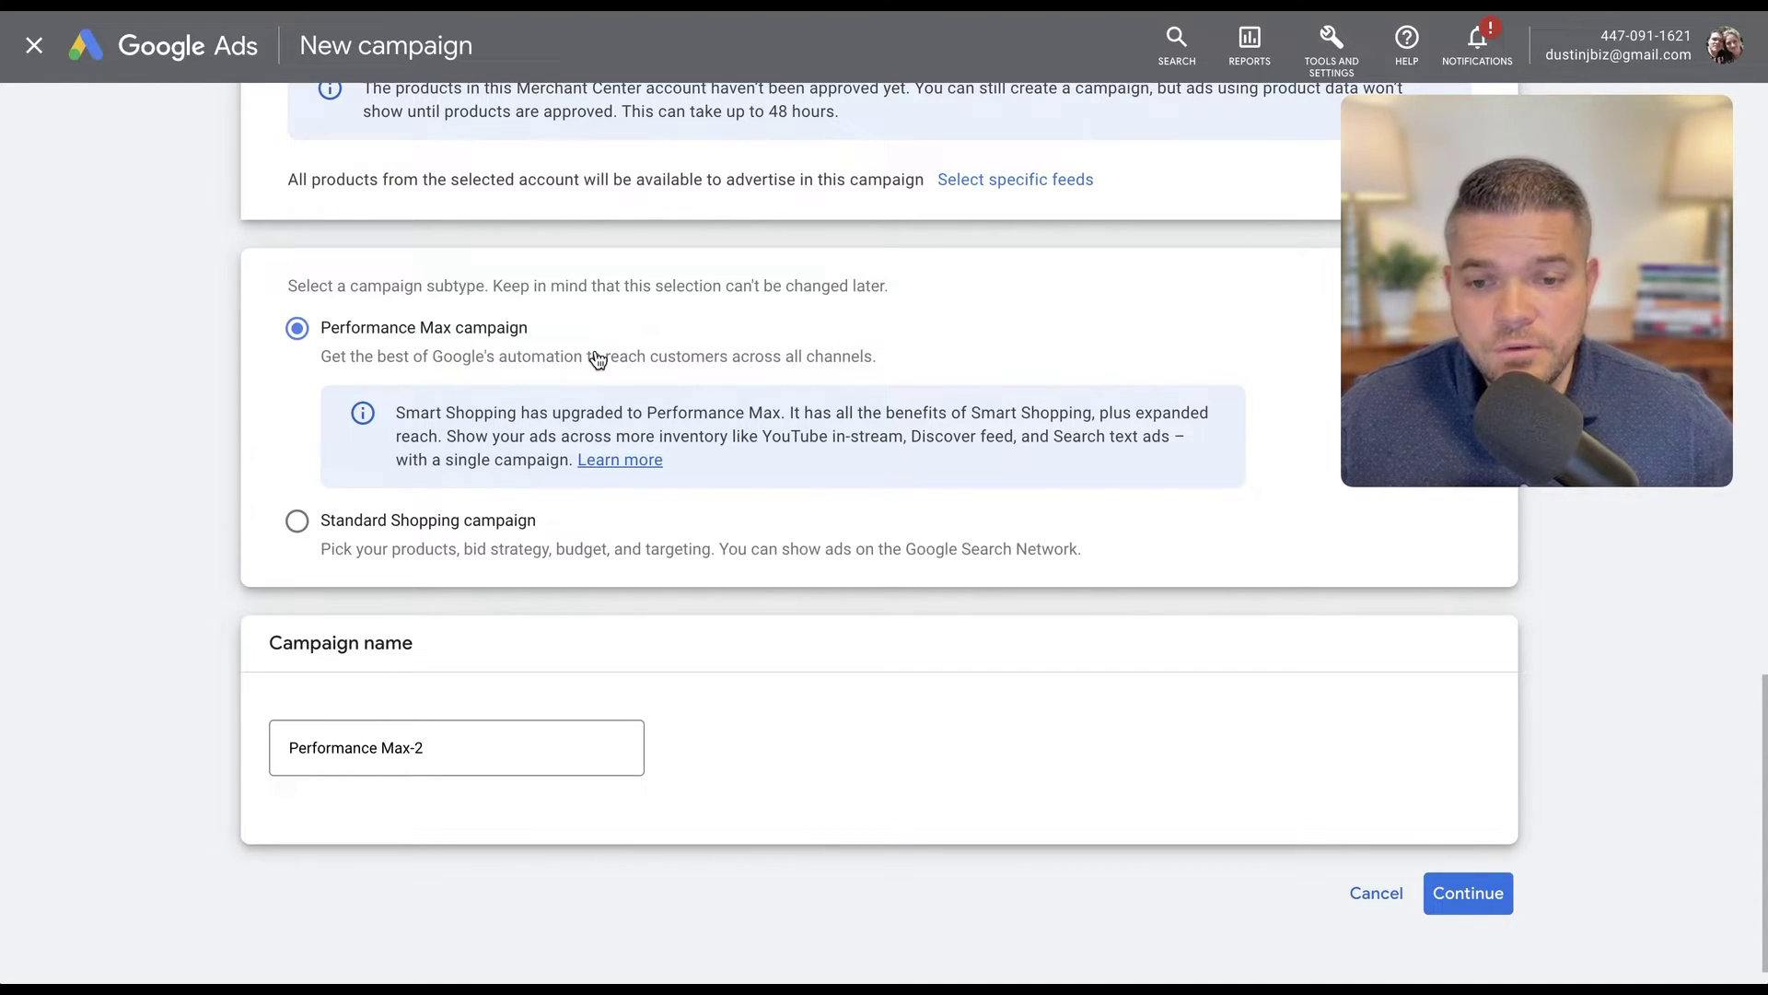
{"action": "scroll", "coordinate": [470, 515], "scroll_direction": "up", "scroll_amount": 1}
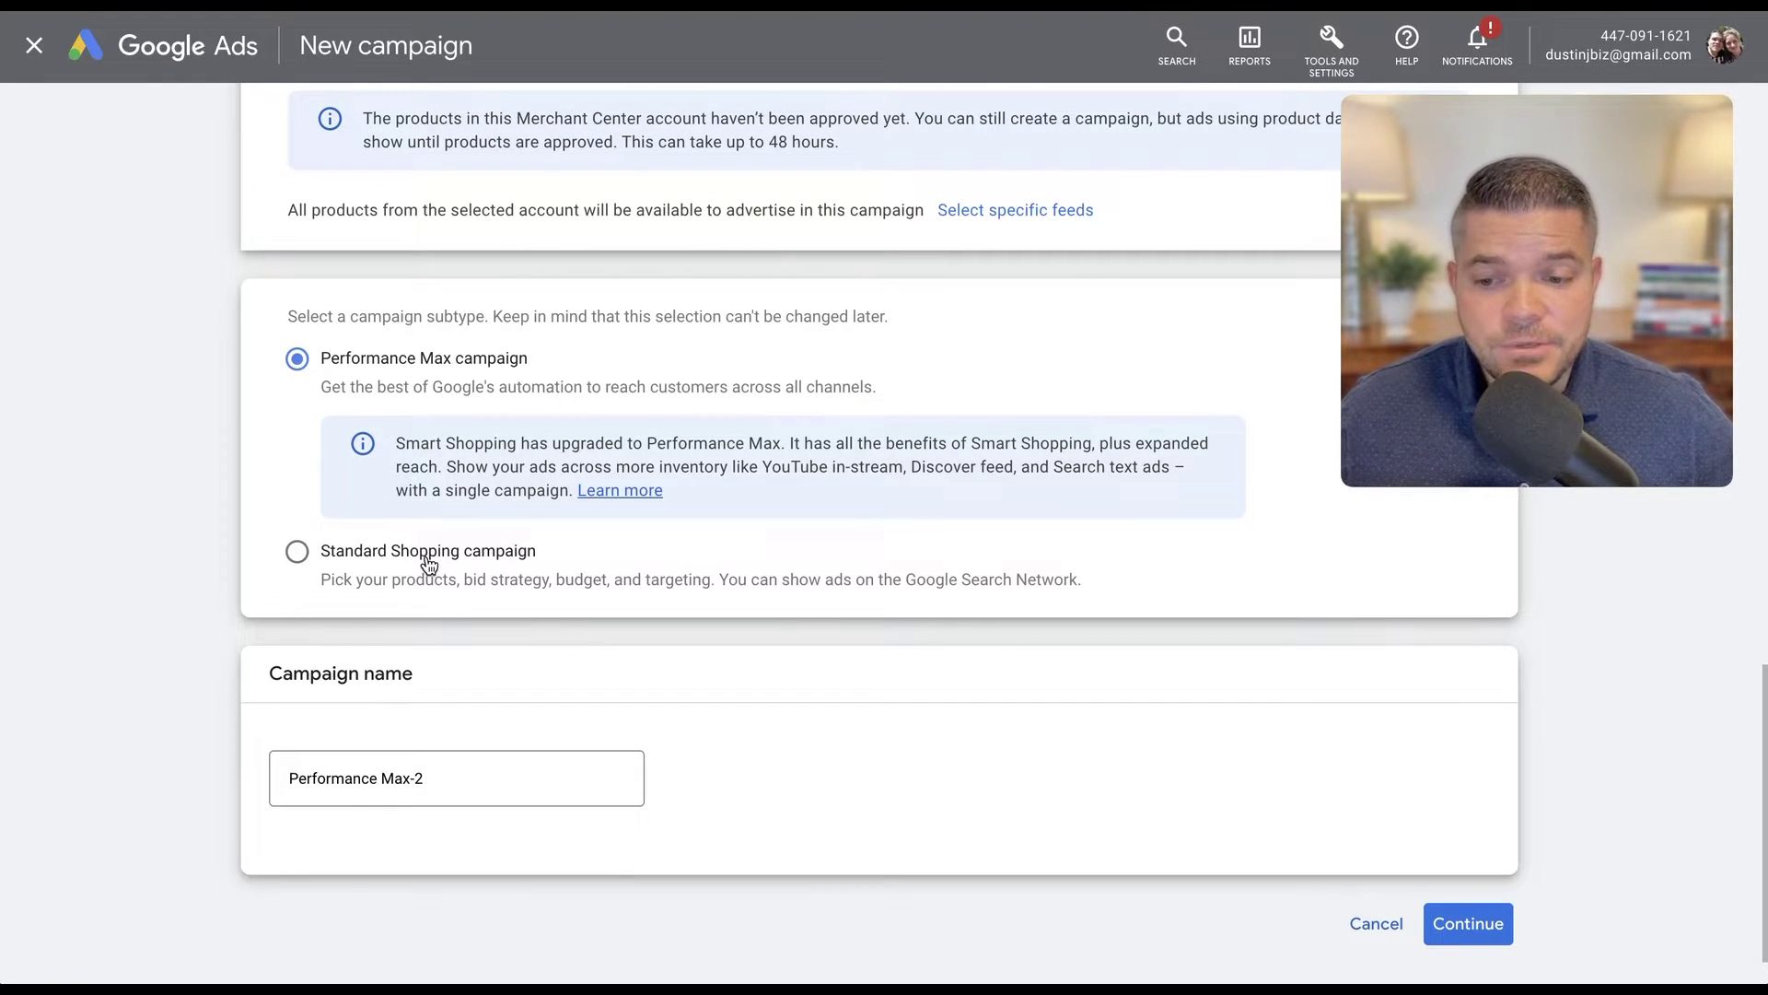
{"action": "scroll", "coordinate": [428, 563], "scroll_direction": "up", "scroll_amount": 1}
Choose the Standard Shopping subtype instead of Performance Max.
{"action": "left_click", "coordinate": [429, 560]}
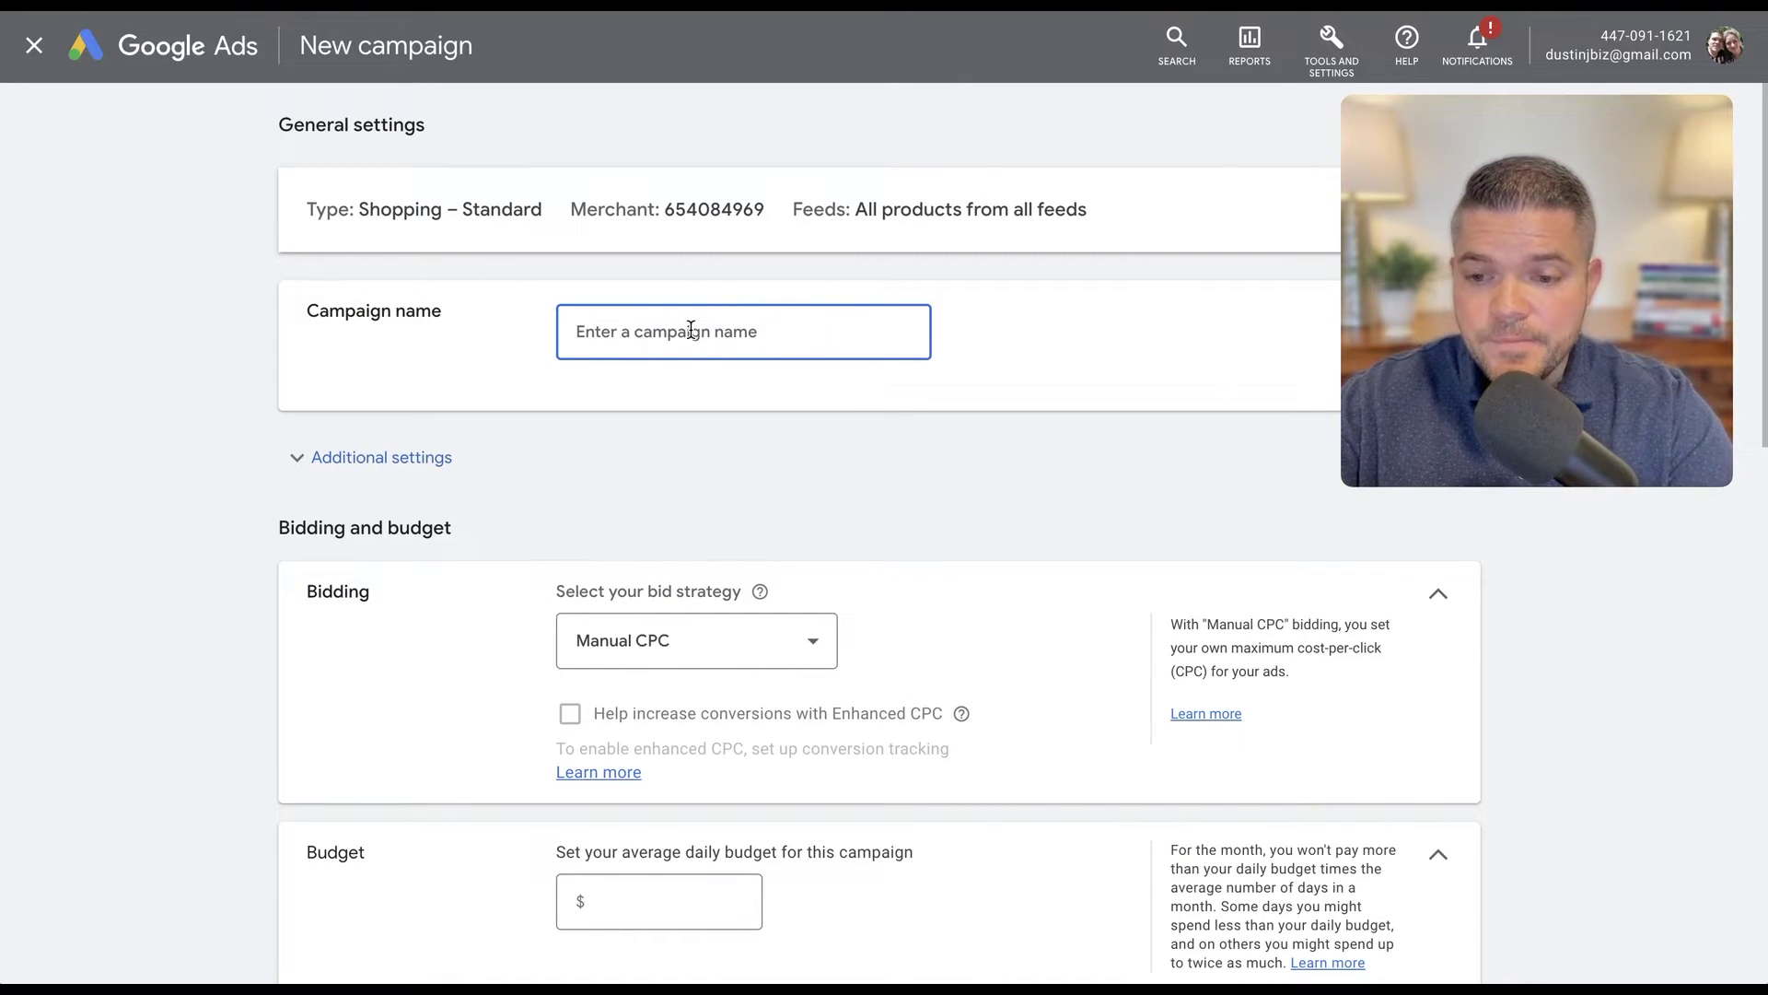
{"action": "type", "text": "Shopping Ads Campaign"}
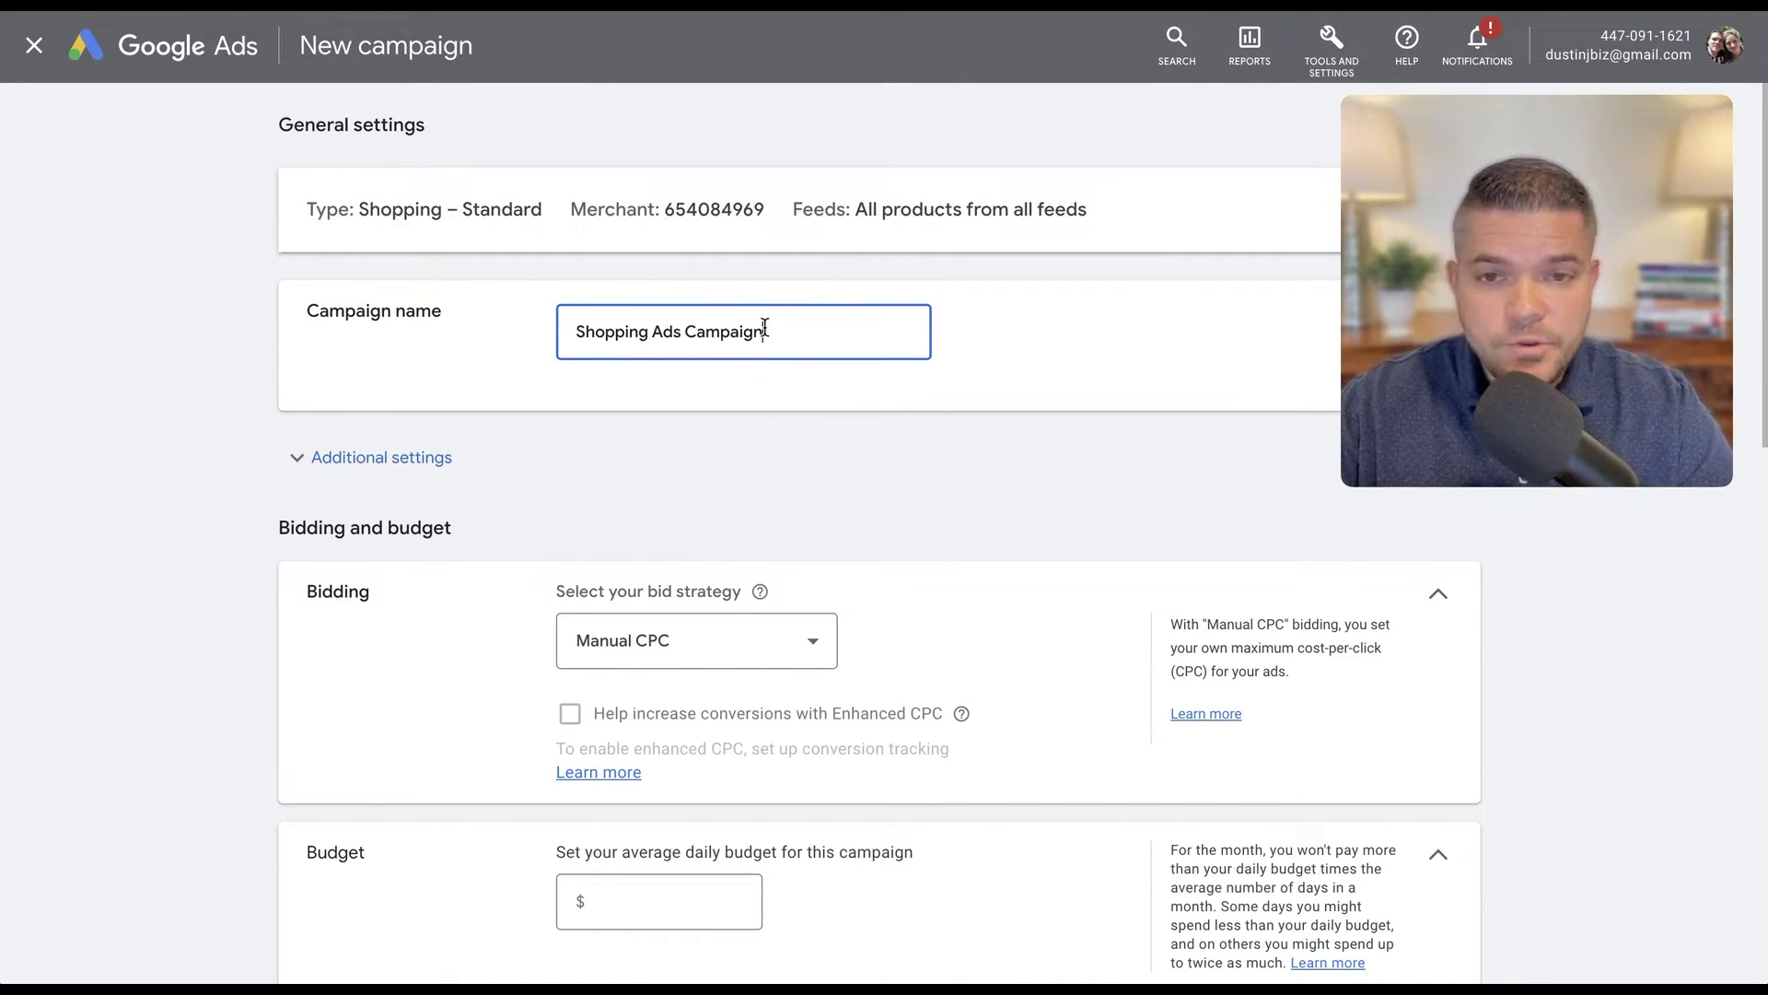
{"action": "scroll", "coordinate": [806, 649], "scroll_direction": "down", "scroll_amount": 2}
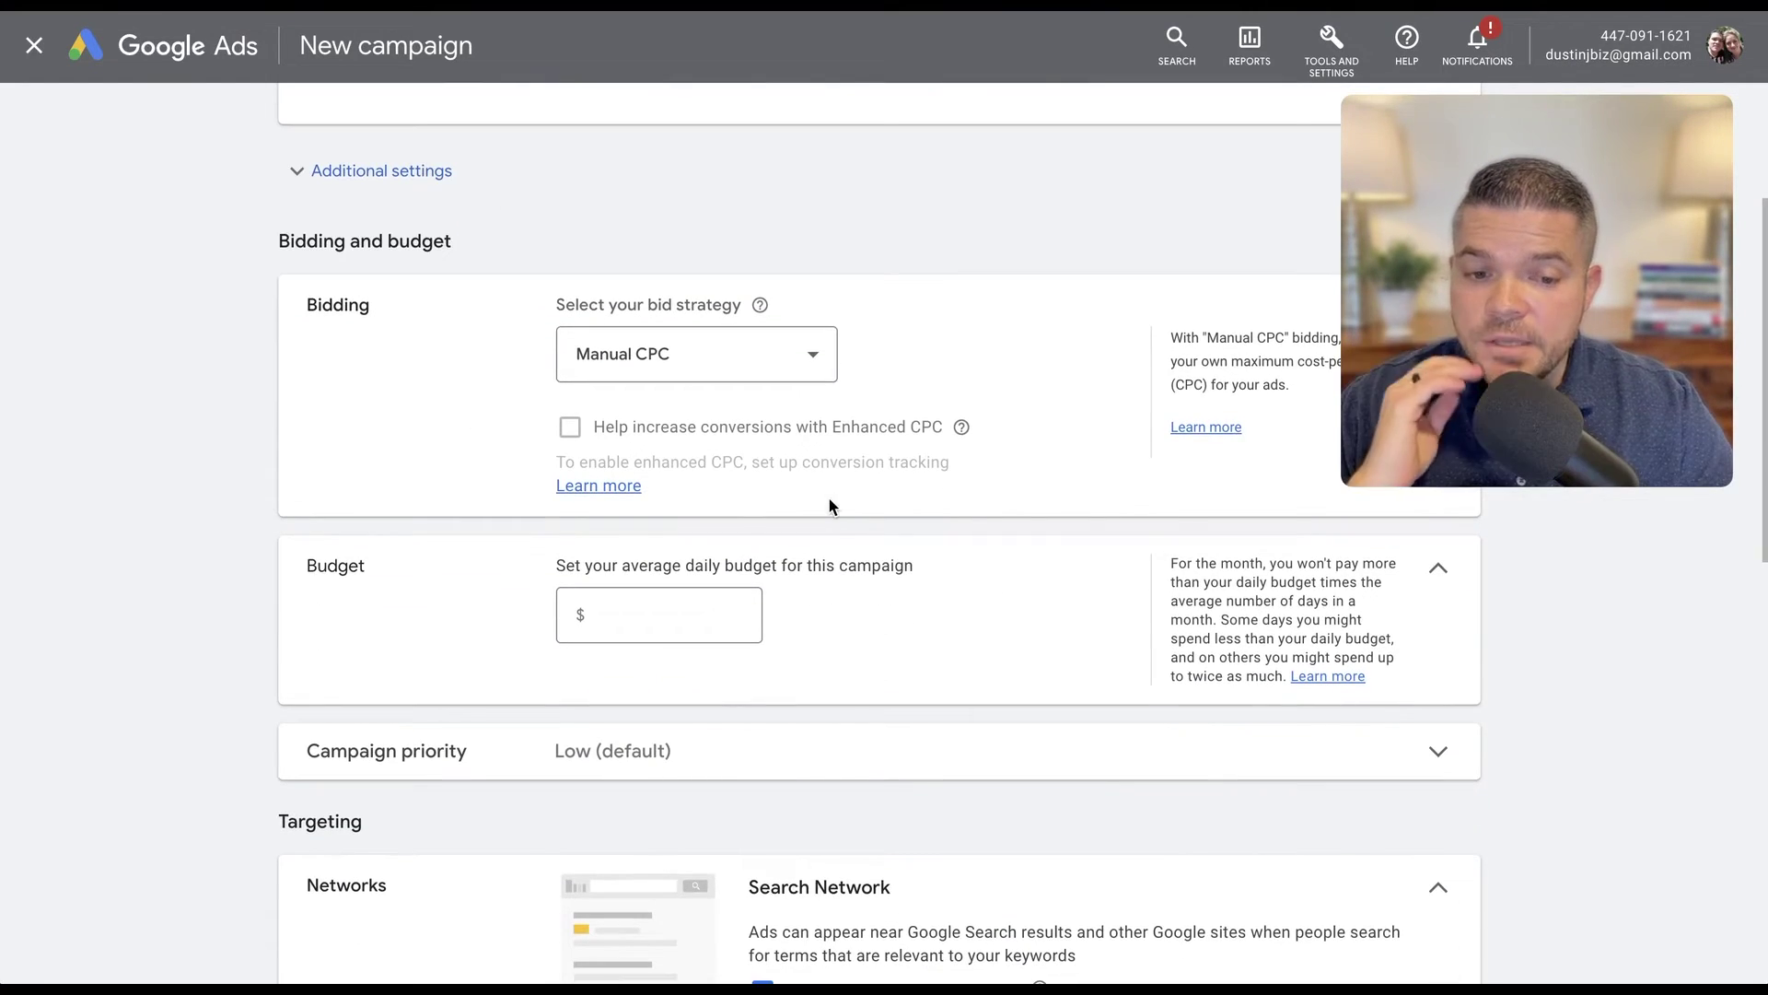
Keep Manual CPC as the bid strategy and begin setting the $50 daily budget.
{"action": "left_click", "coordinate": [710, 357]}
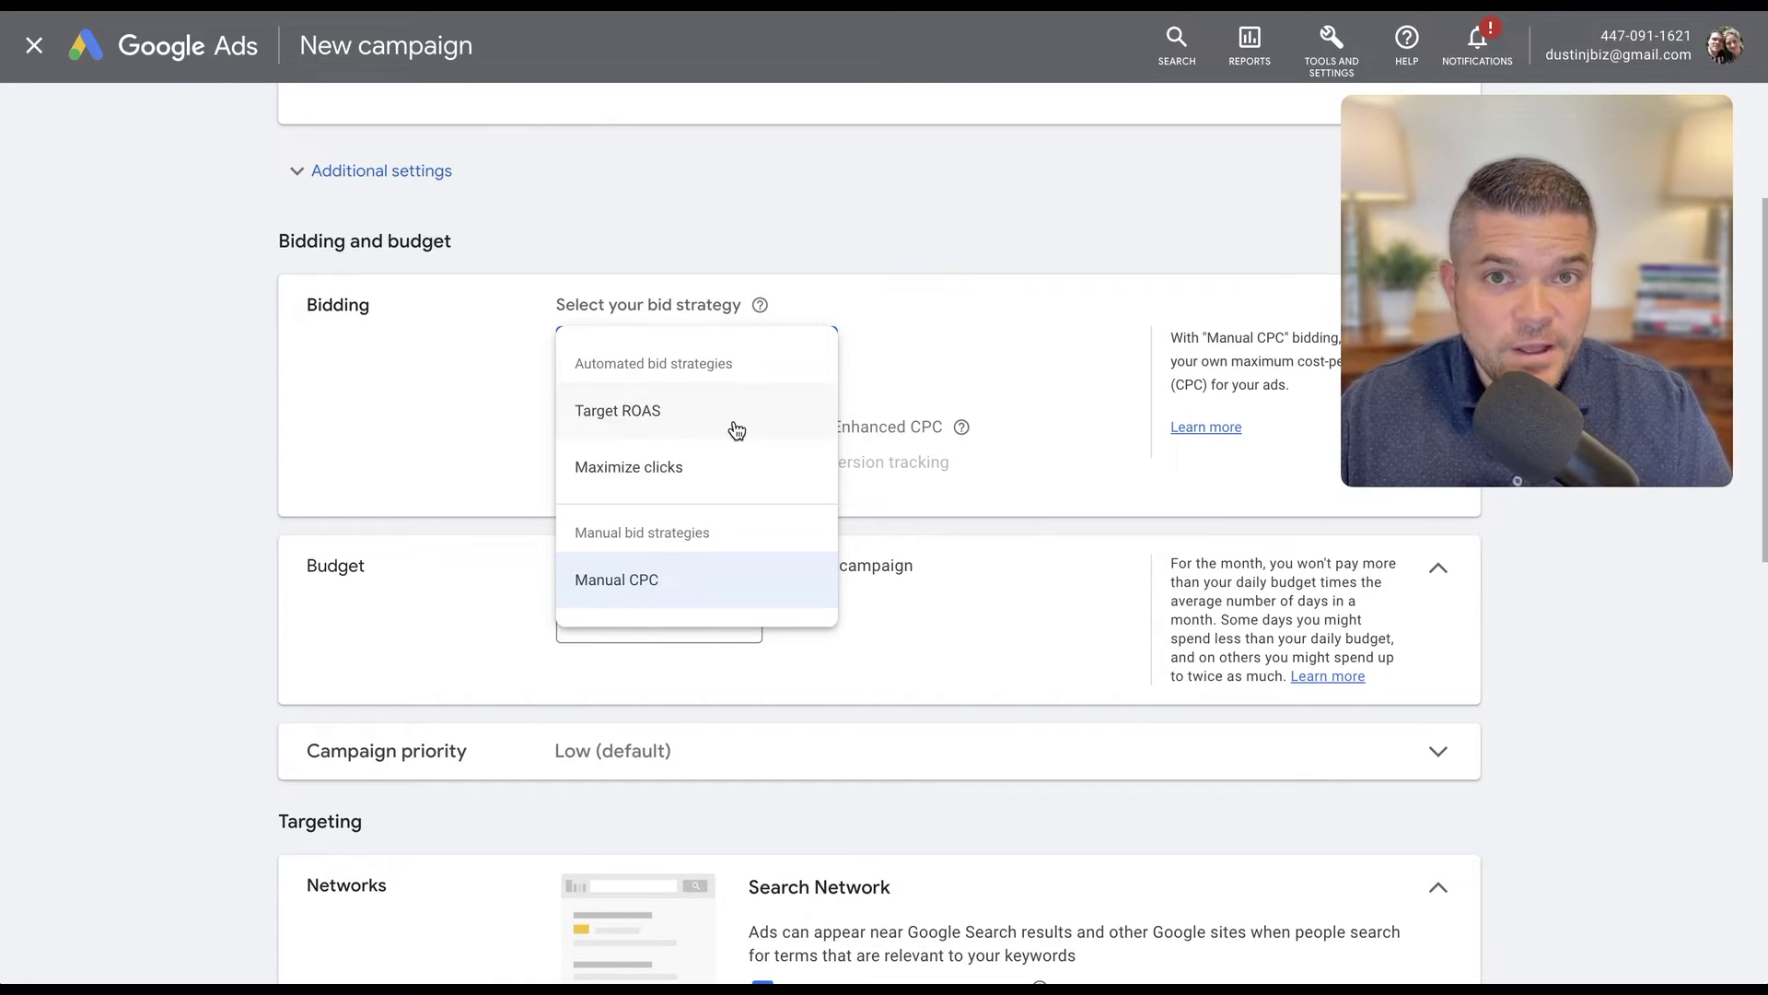
{"action": "left_click", "coordinate": [641, 594]}
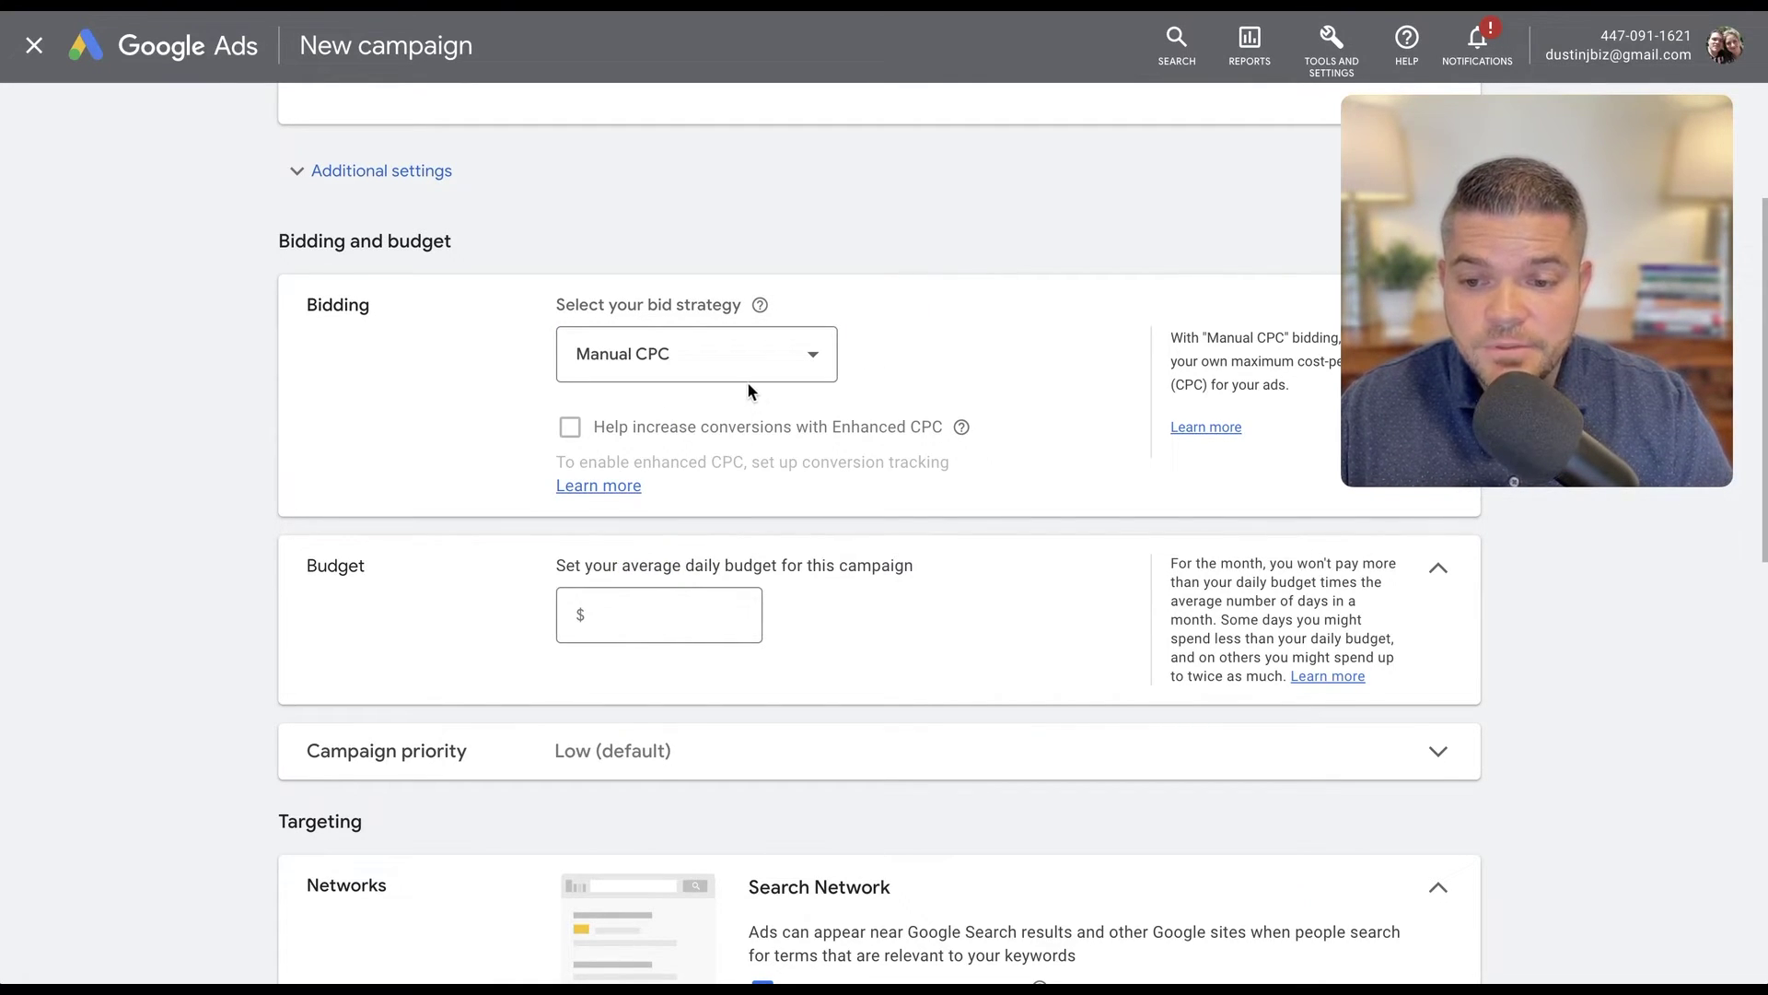
{"action": "left_click", "coordinate": [644, 621]}
{"action": "type", "text": "50"}
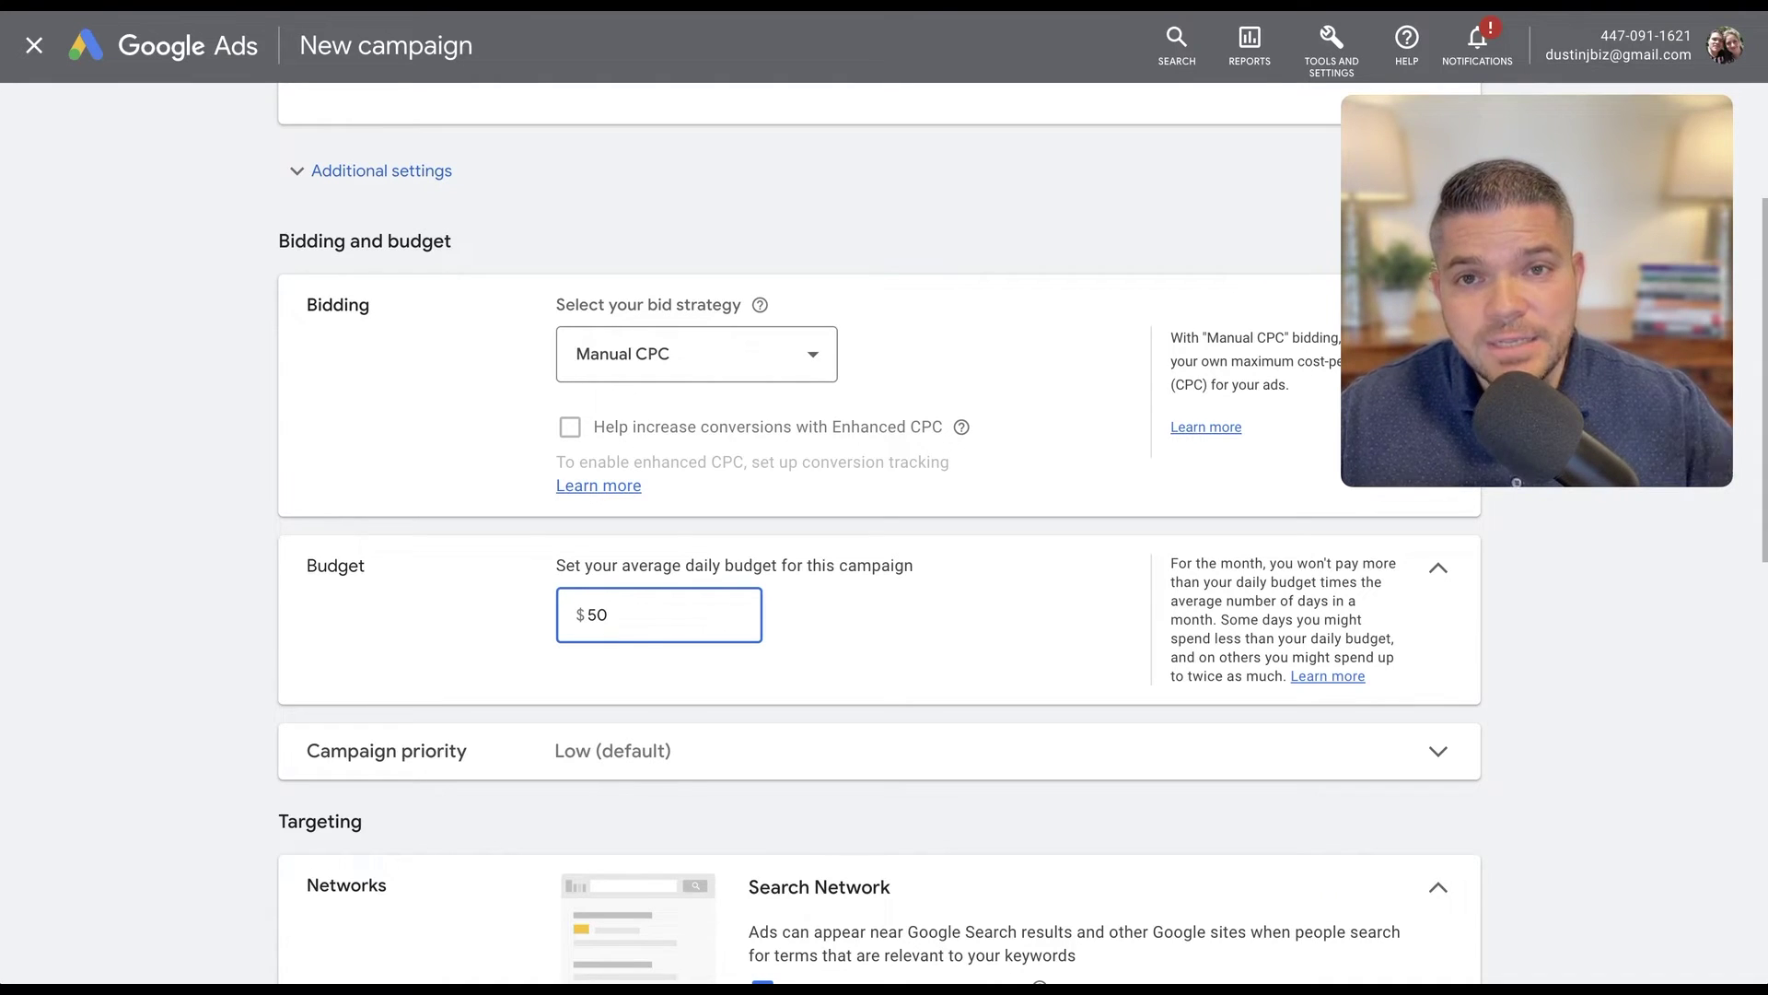
{"action": "scroll", "coordinate": [639, 414], "scroll_direction": "down", "scroll_amount": 3}
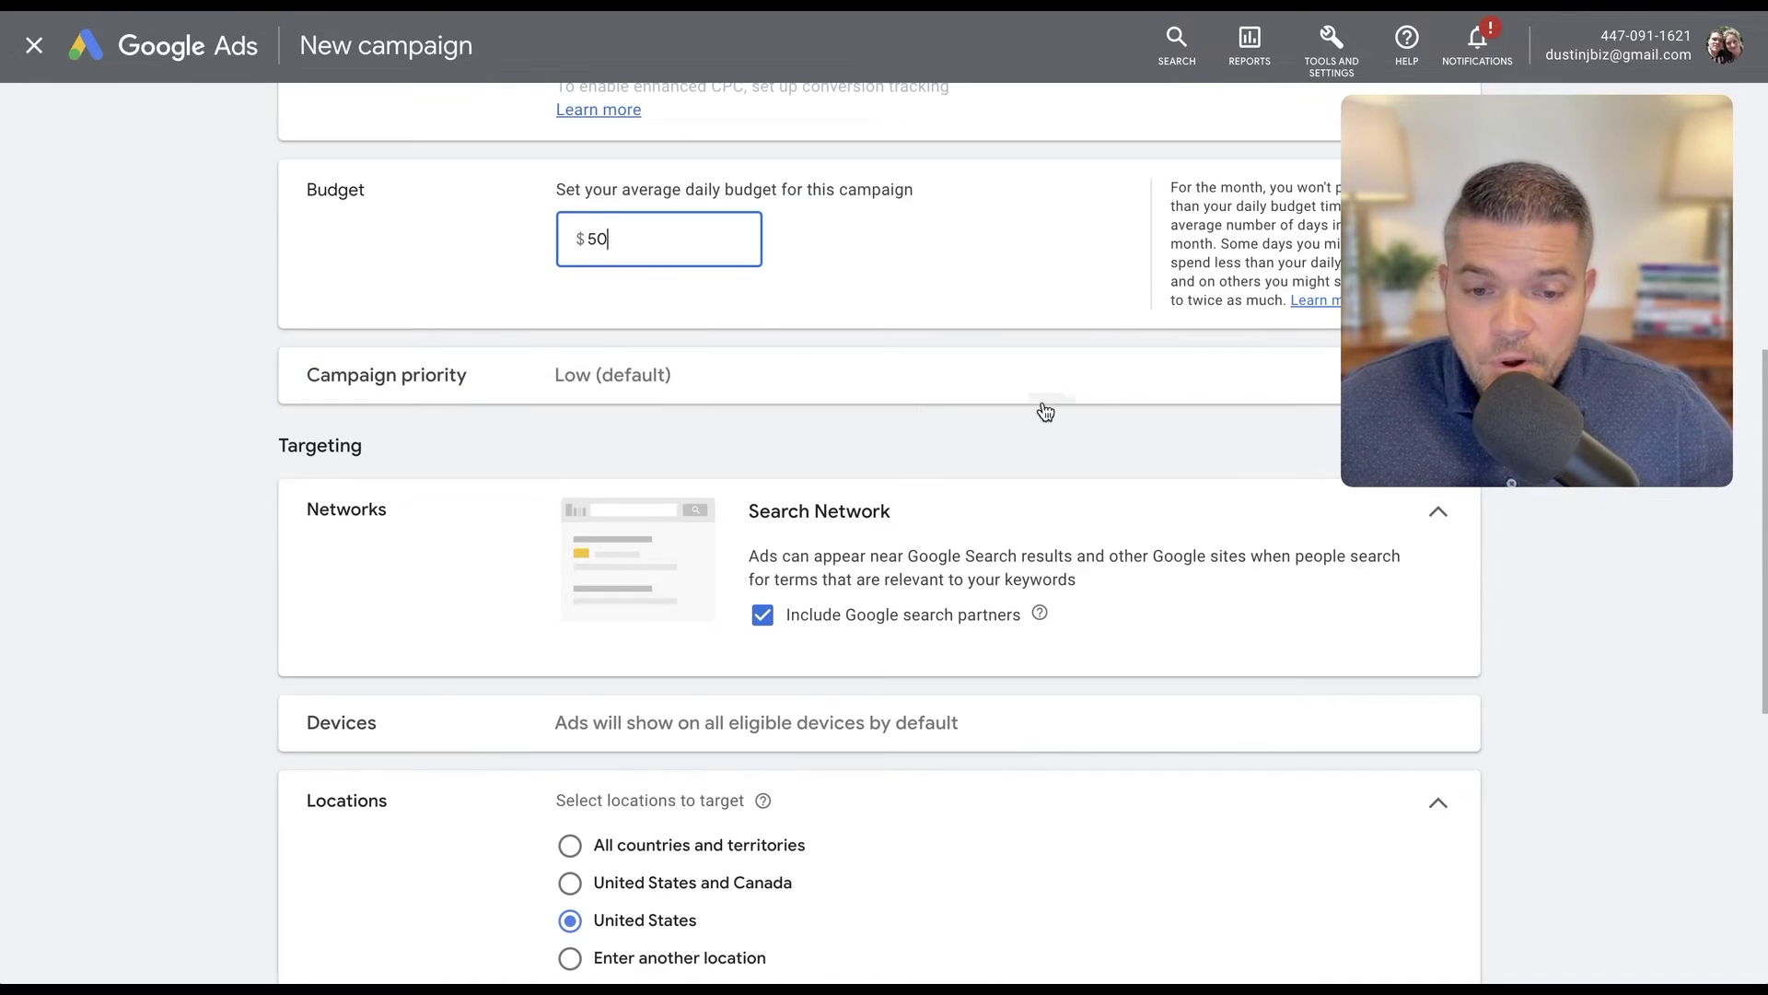
{"action": "scroll", "coordinate": [1077, 410], "scroll_direction": "up", "scroll_amount": 1}
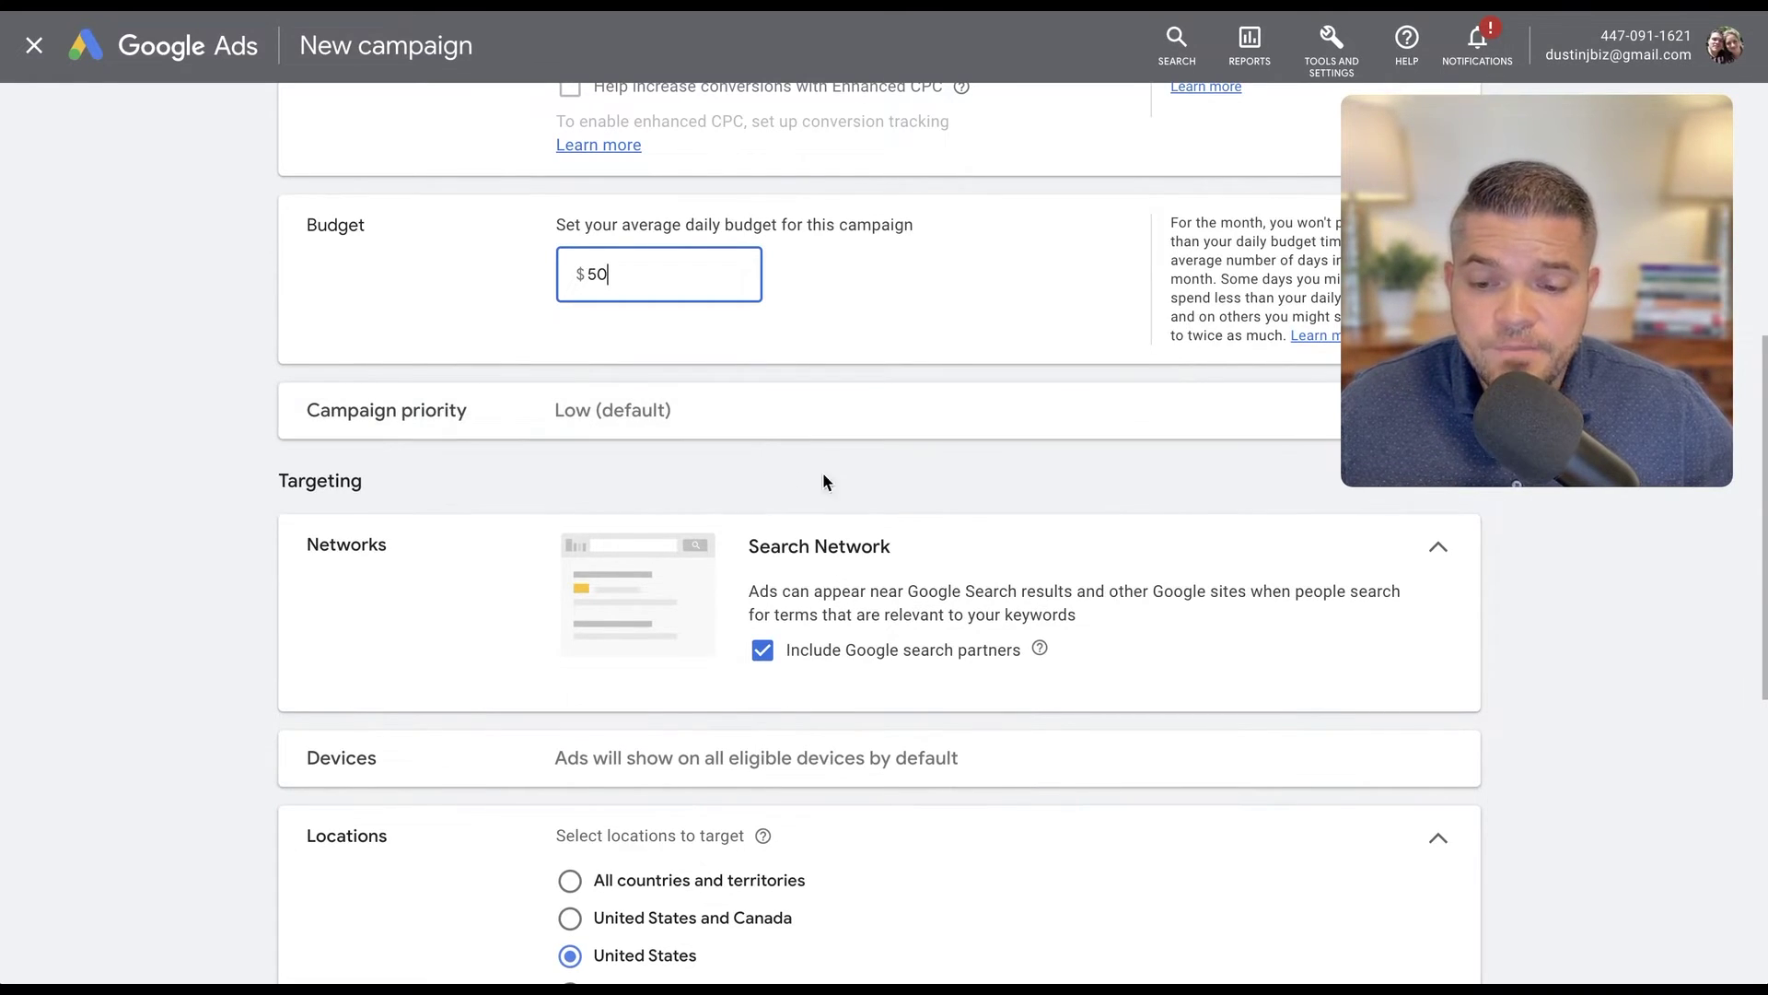
{"action": "scroll", "coordinate": [821, 478], "scroll_direction": "down", "scroll_amount": 2}
{"action": "scroll", "coordinate": [829, 554], "scroll_direction": "up", "scroll_amount": 1}
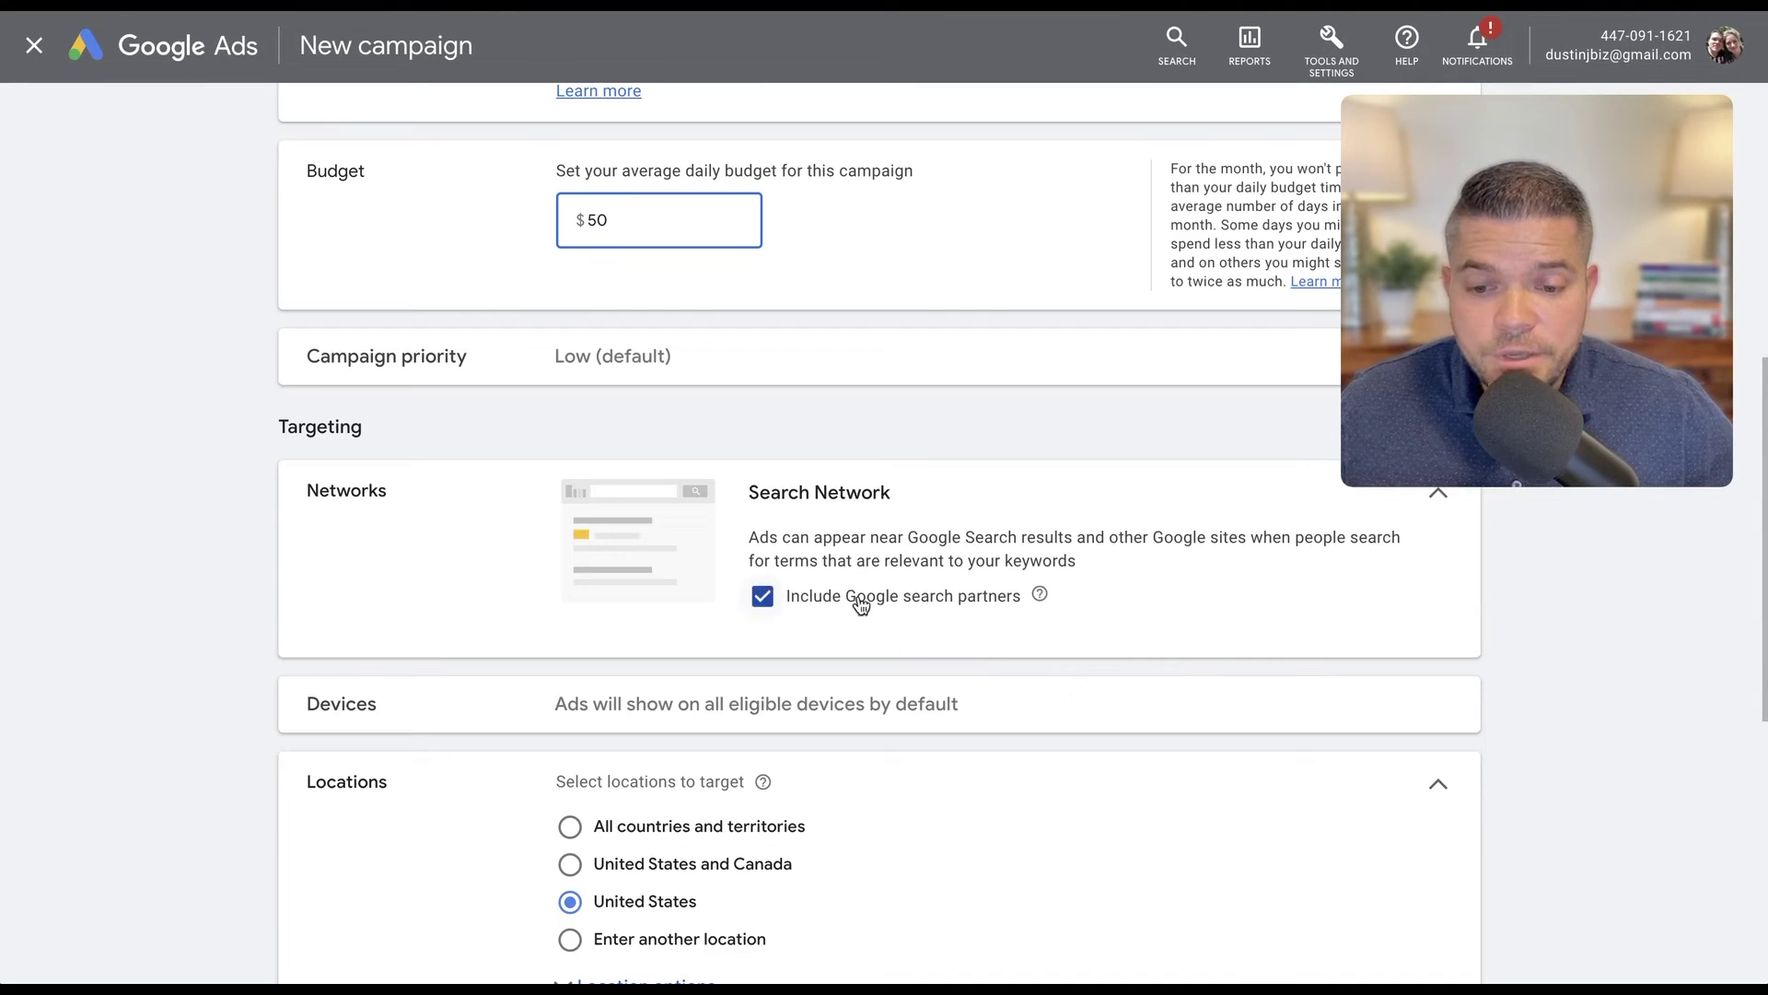
{"action": "scroll", "coordinate": [1024, 616], "scroll_direction": "down", "scroll_amount": 1}
{"action": "scroll", "coordinate": [1024, 617], "scroll_direction": "down", "scroll_amount": 1}
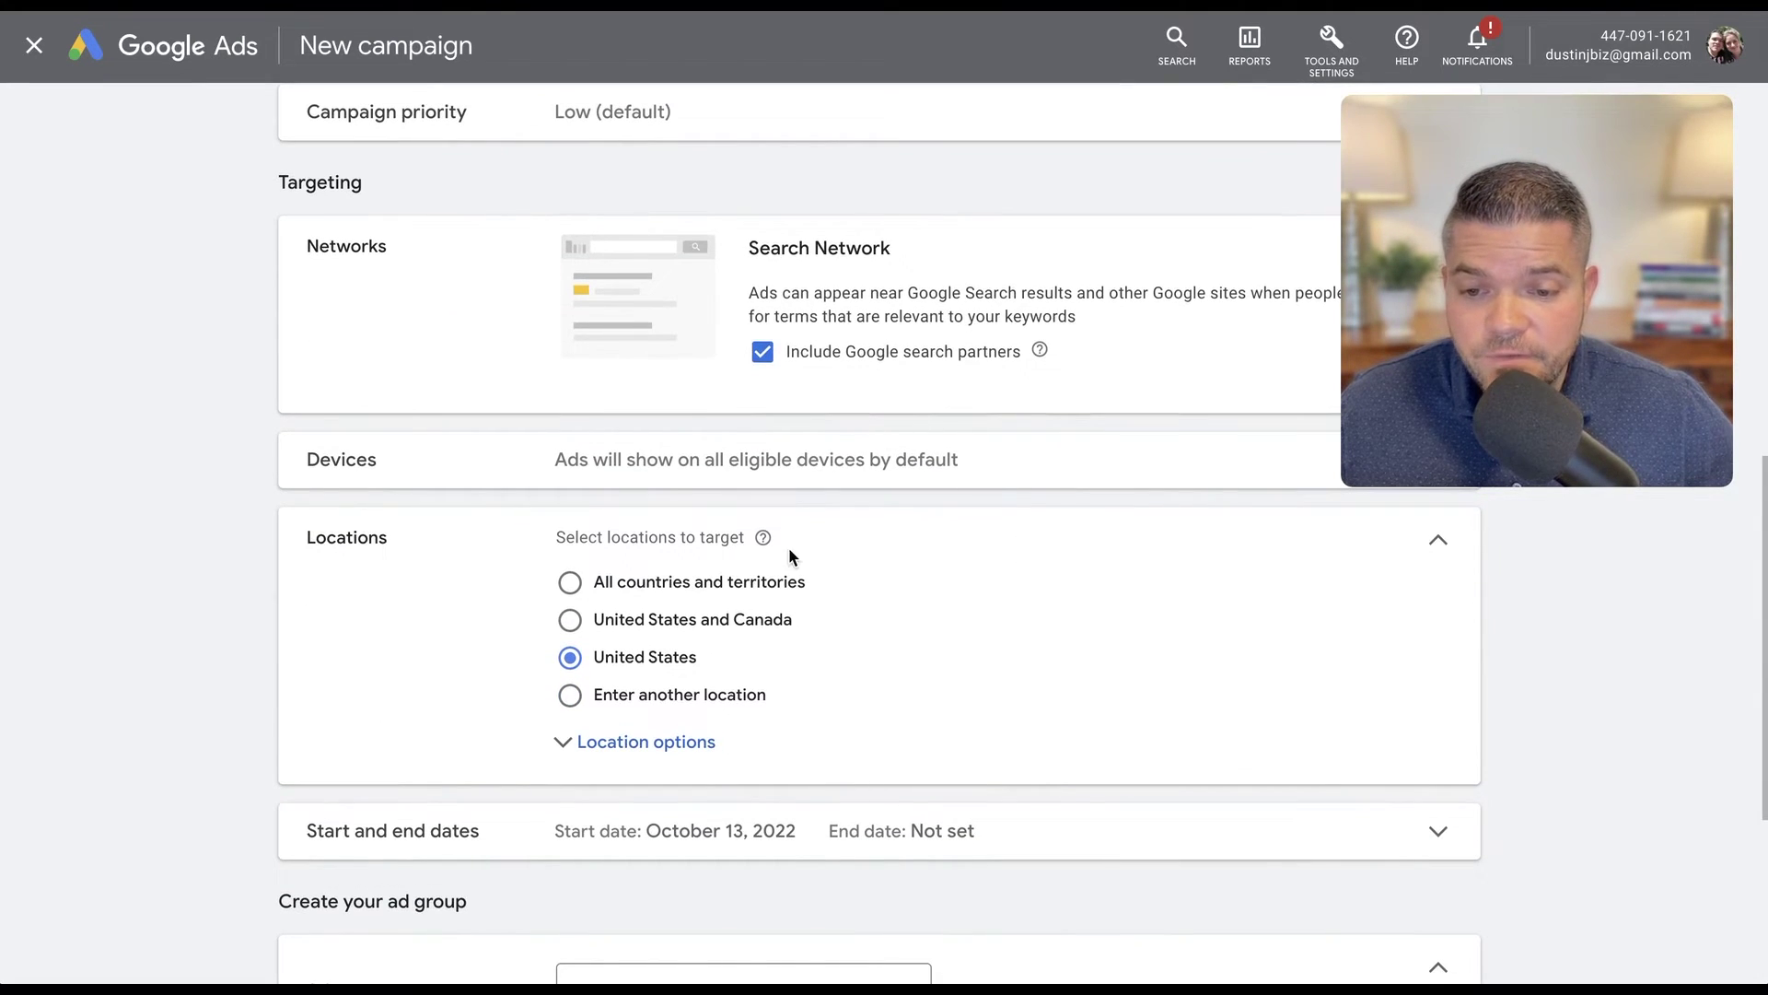
{"action": "scroll", "coordinate": [690, 770], "scroll_direction": "up", "scroll_amount": 1}
{"action": "scroll", "coordinate": [566, 609], "scroll_direction": "down", "scroll_amount": 2}
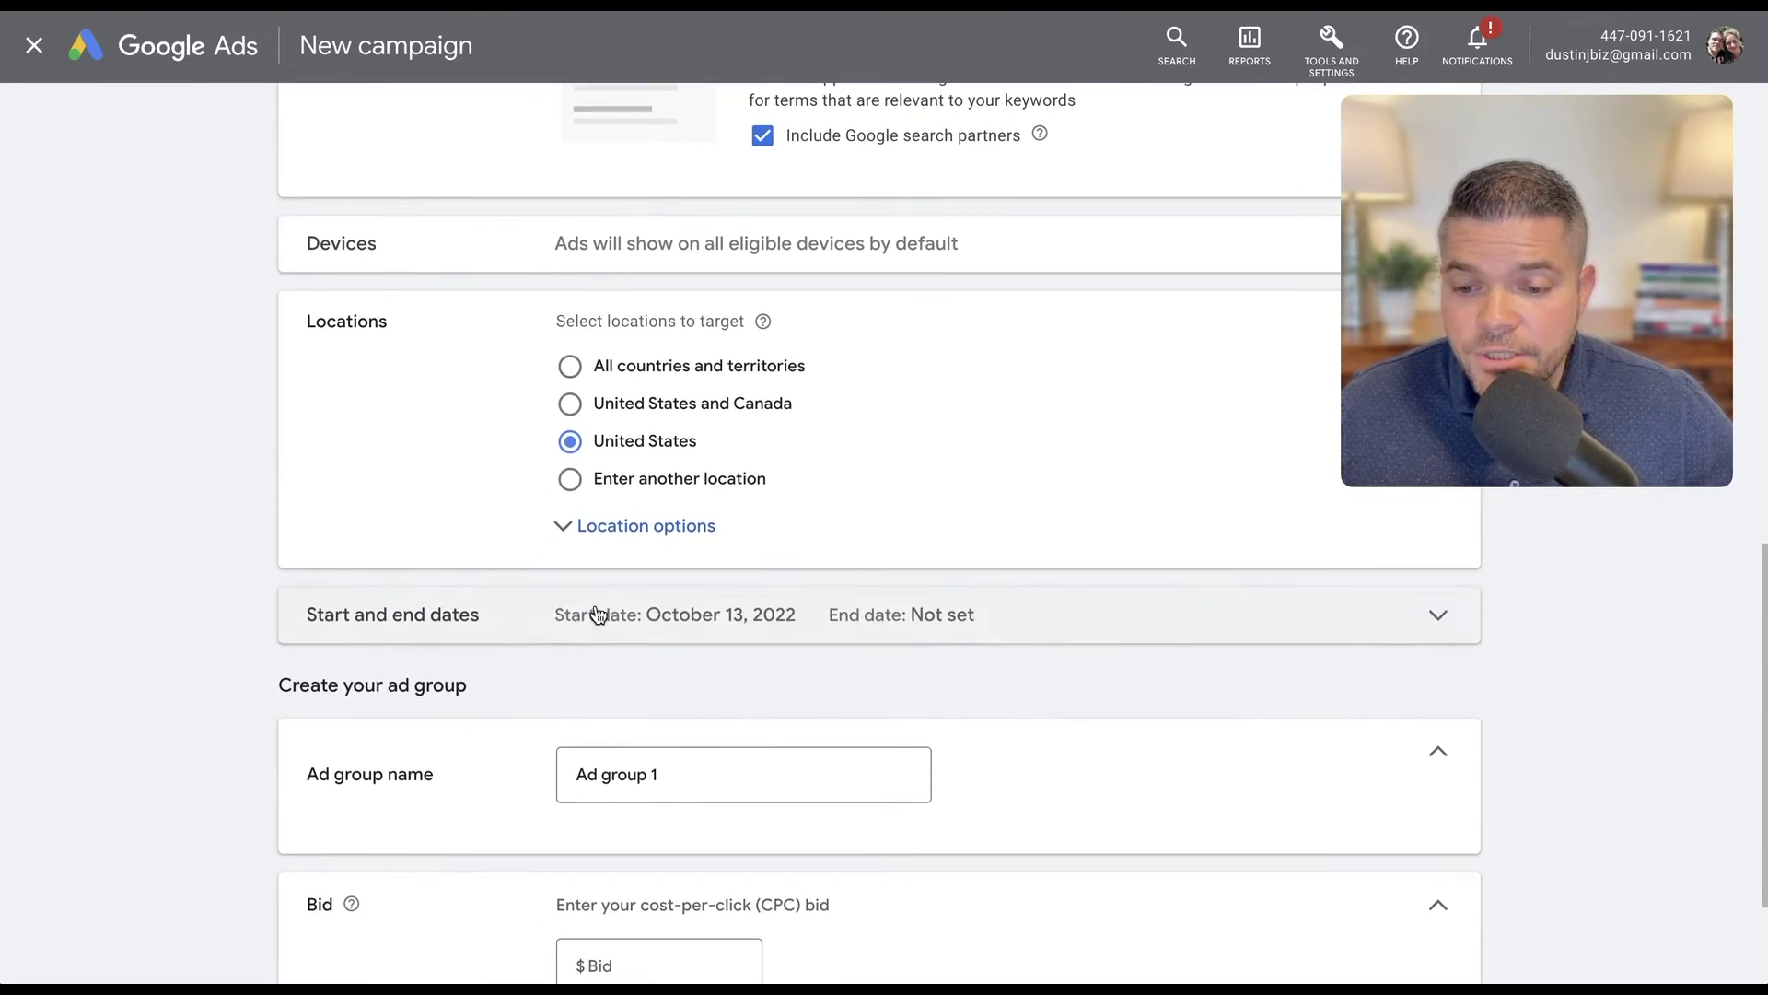
{"action": "scroll", "coordinate": [679, 450], "scroll_direction": "down", "scroll_amount": 1}
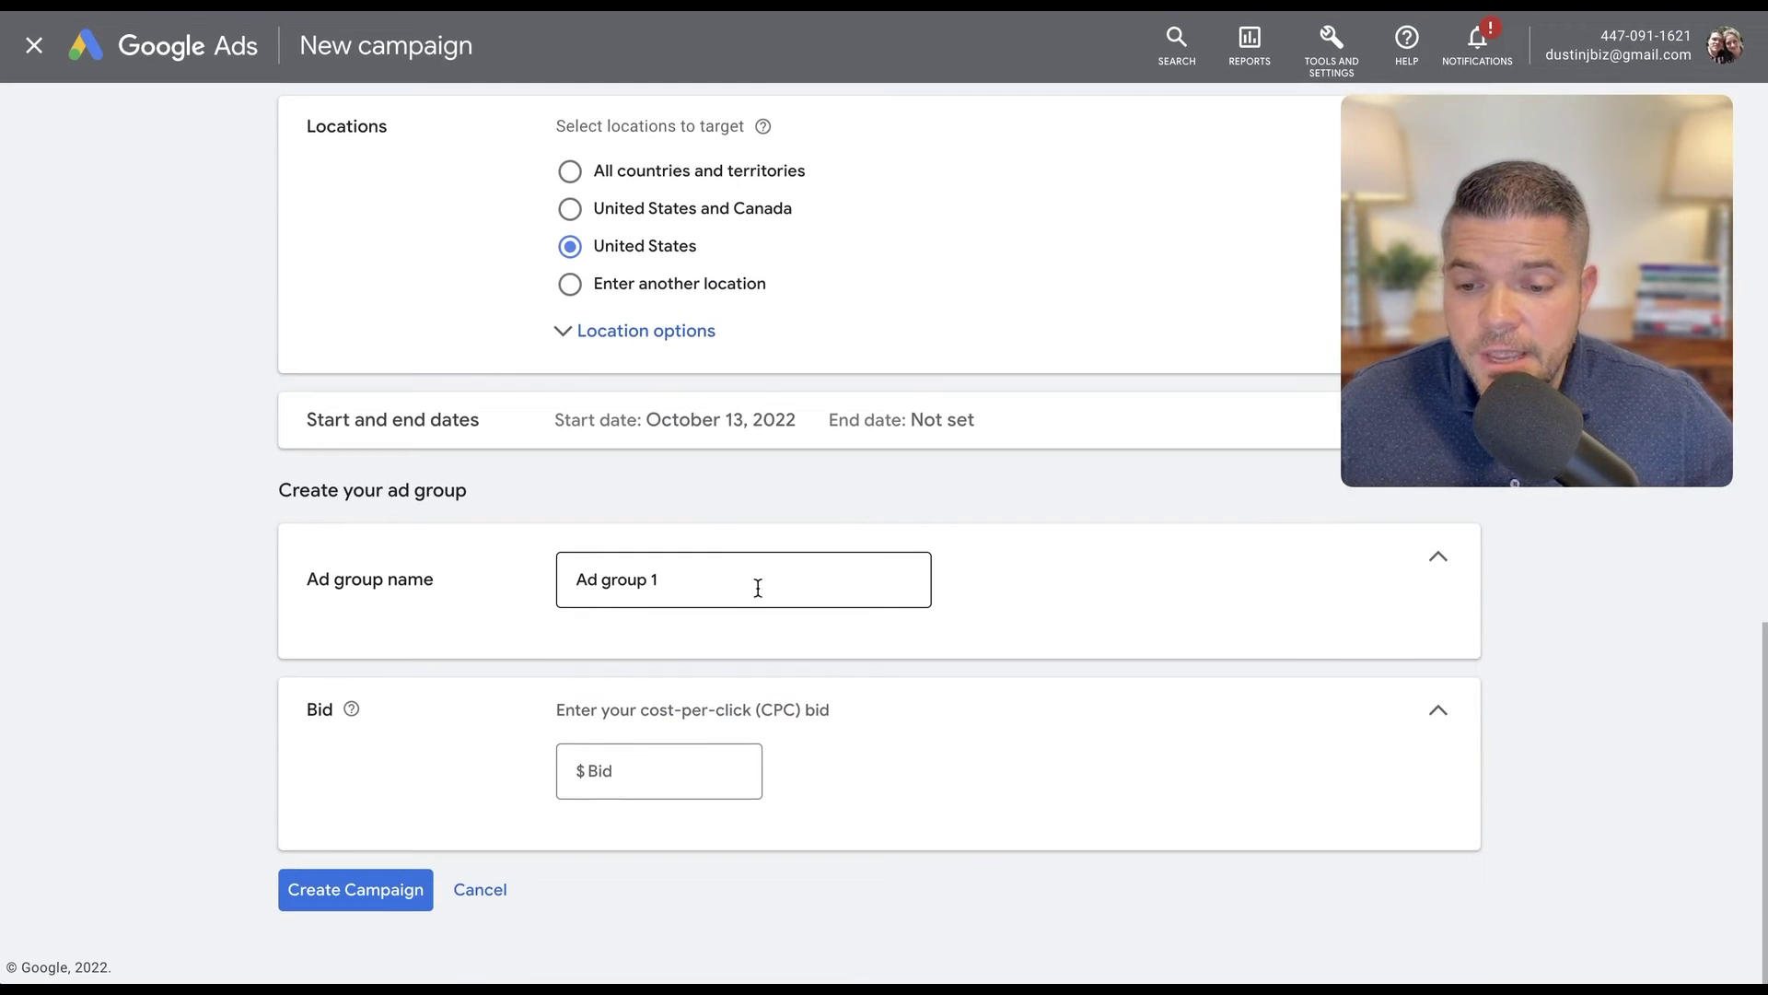
{"action": "left_click", "coordinate": [729, 584]}
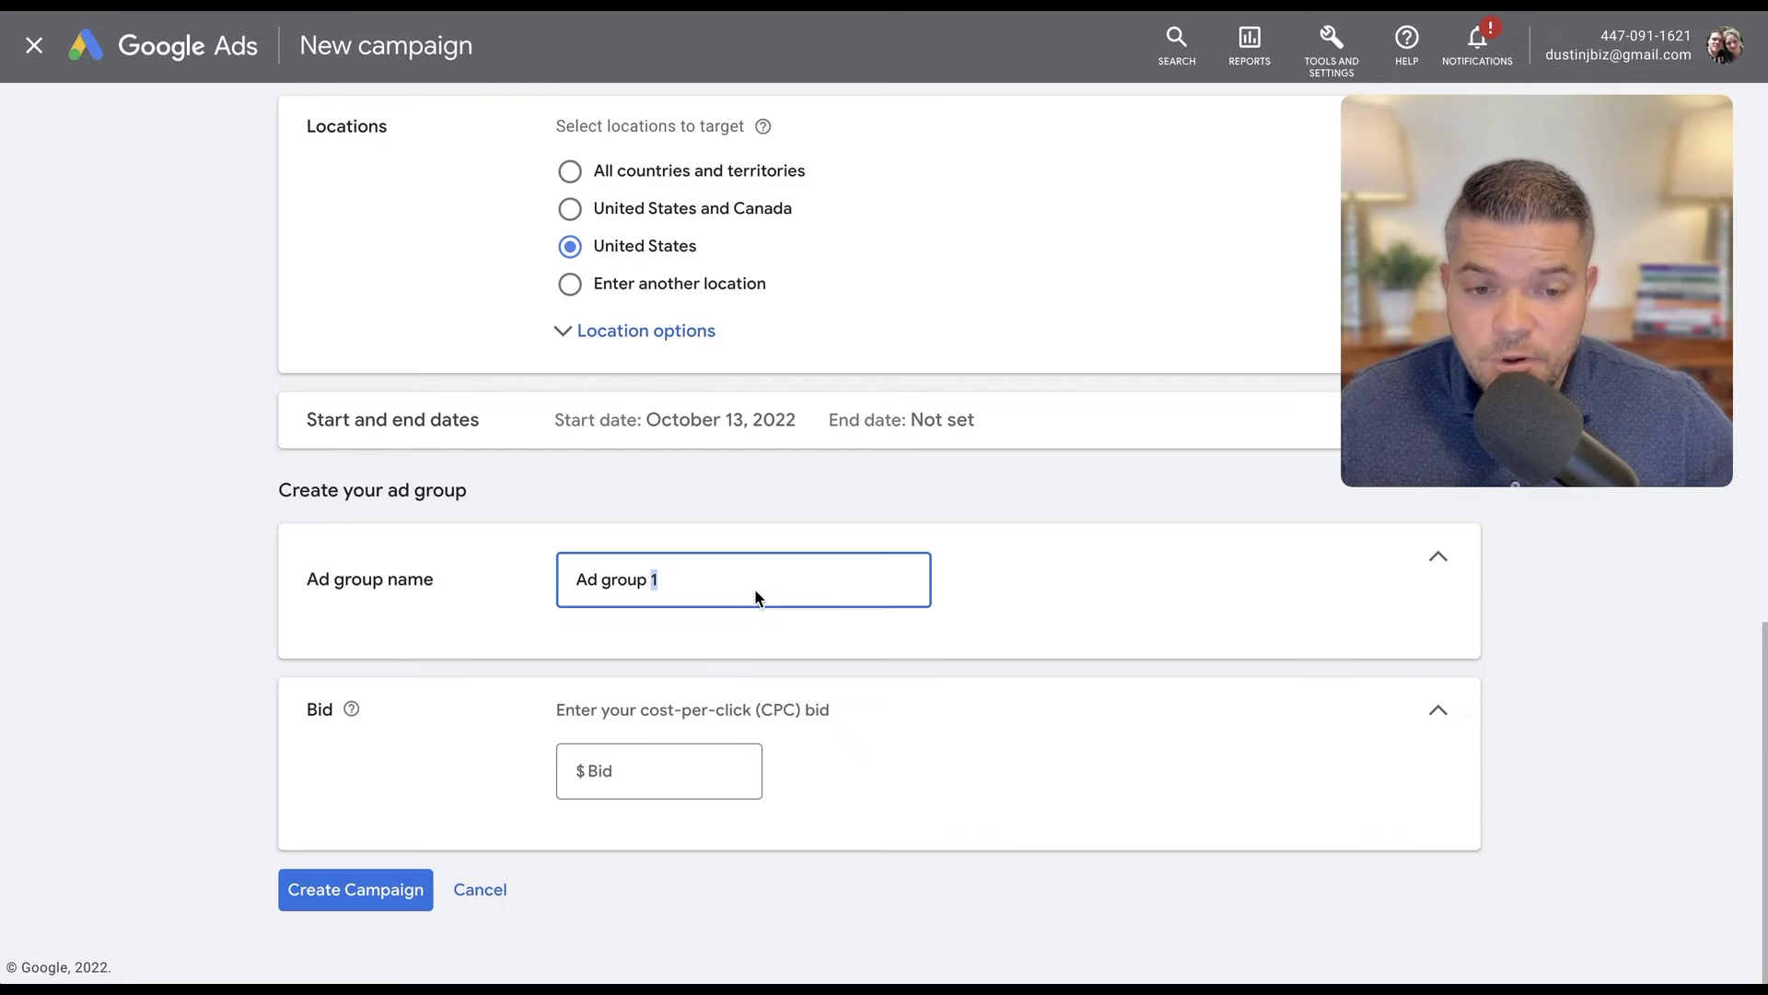
Enter a $15.00 cost-per-click bid for the ad group.
{"action": "left_click", "coordinate": [665, 778]}
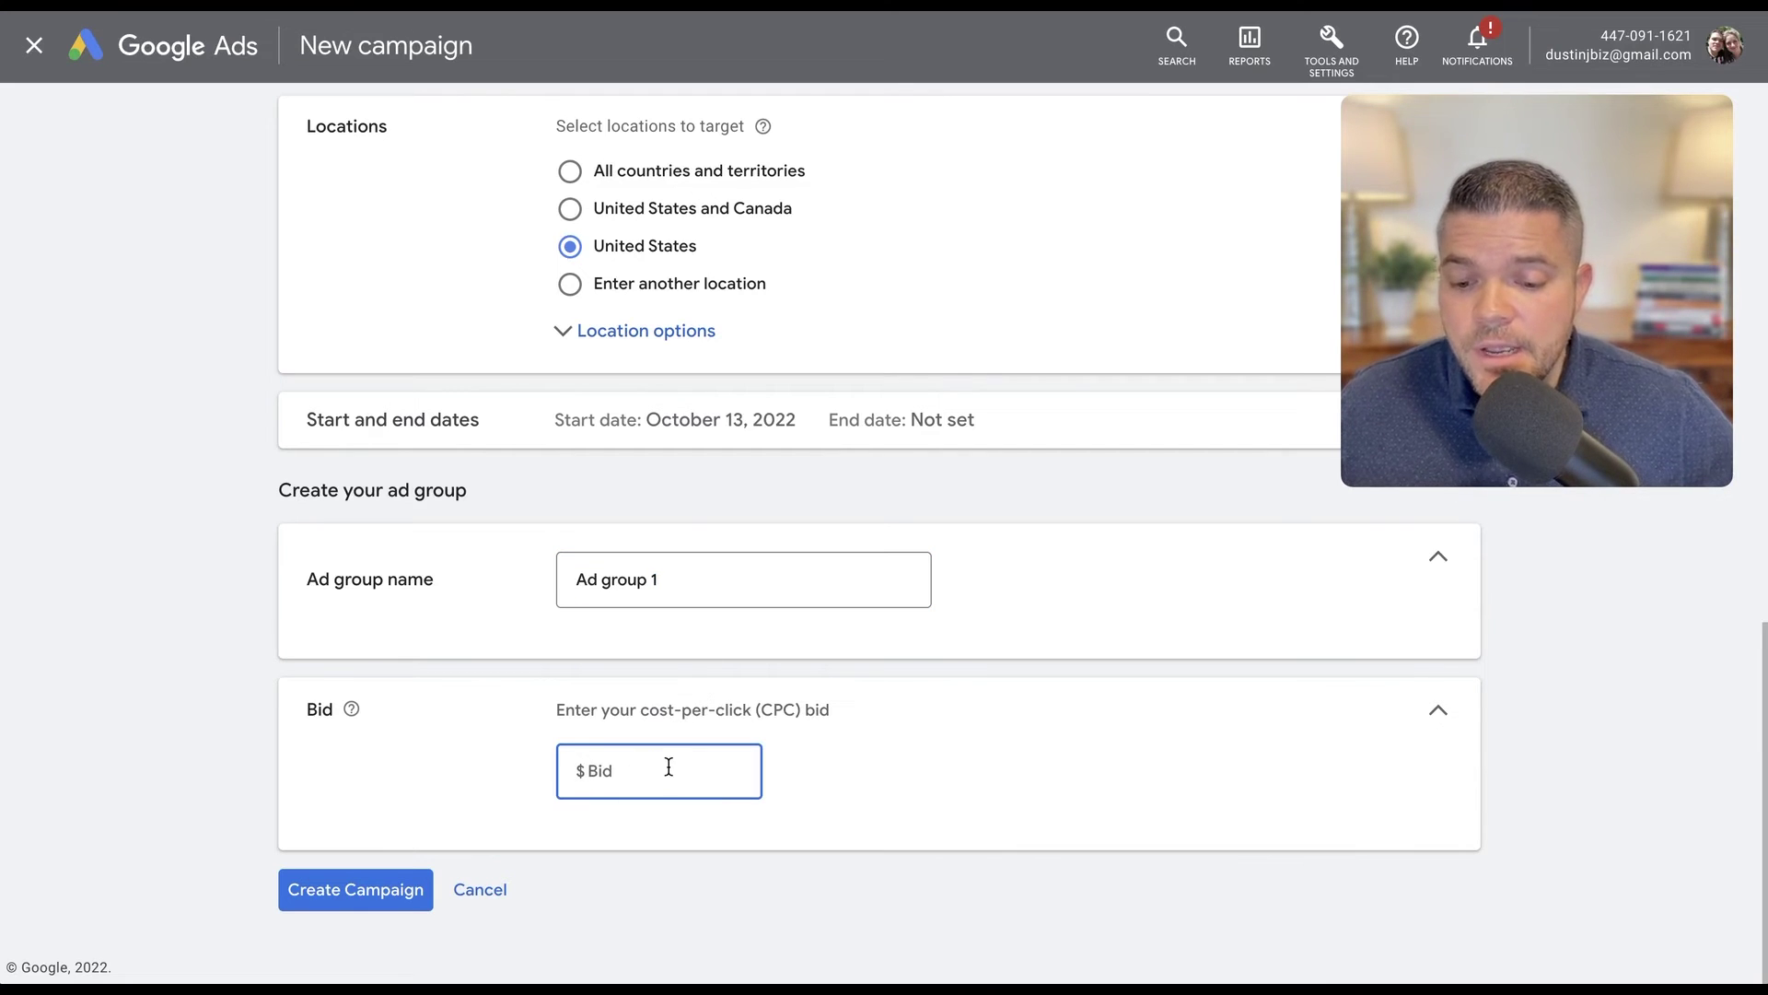
{"action": "type", "text": "15.00"}
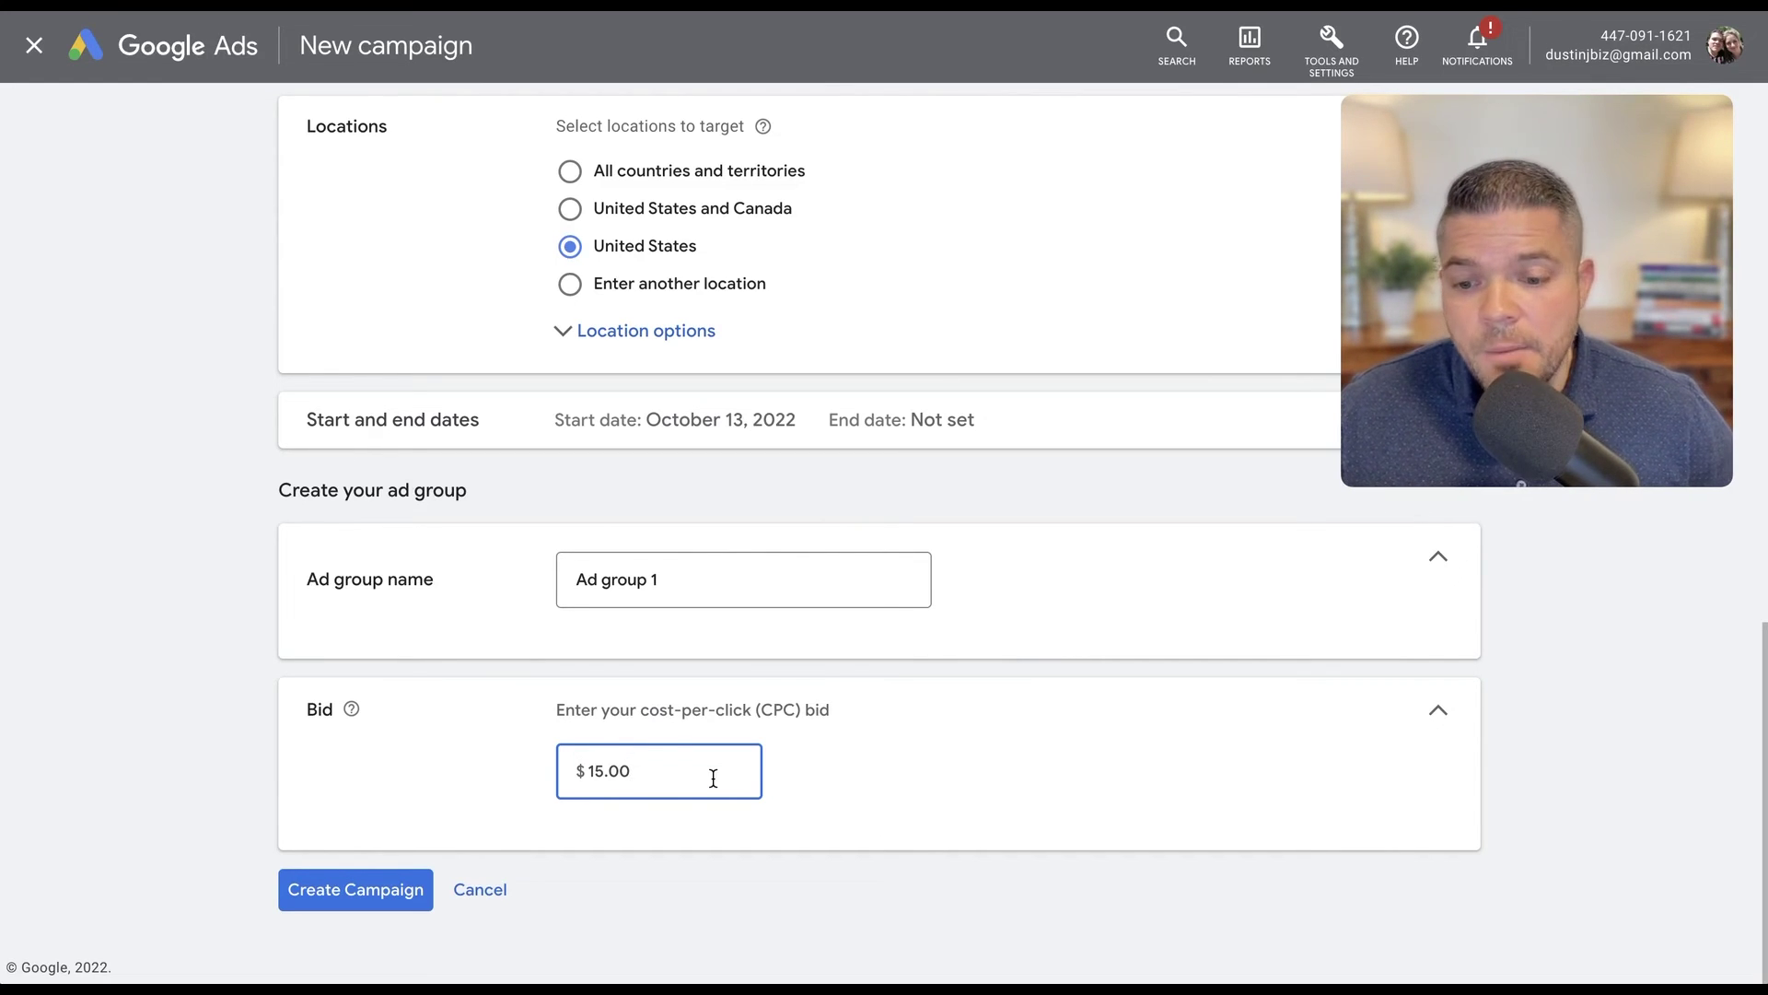
Create the Shopping Ads Campaign with $50.00/day budget and $15.00 max CPC.
{"action": "left_click", "coordinate": [397, 890]}
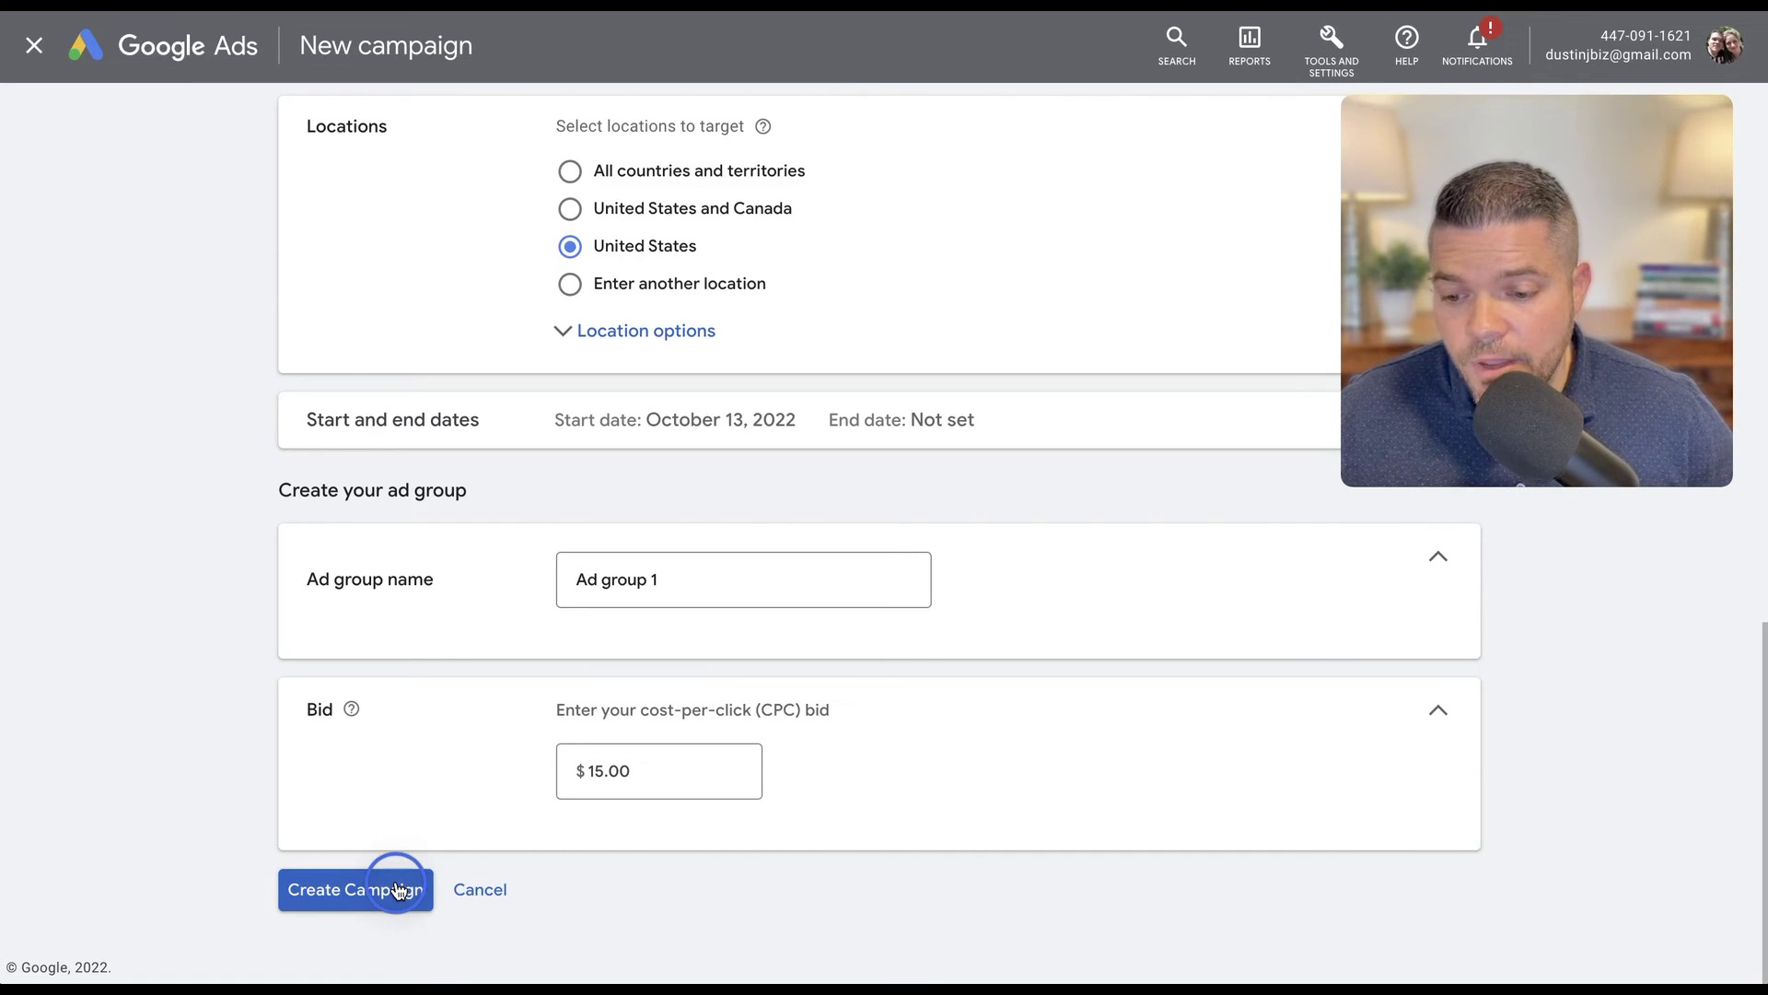